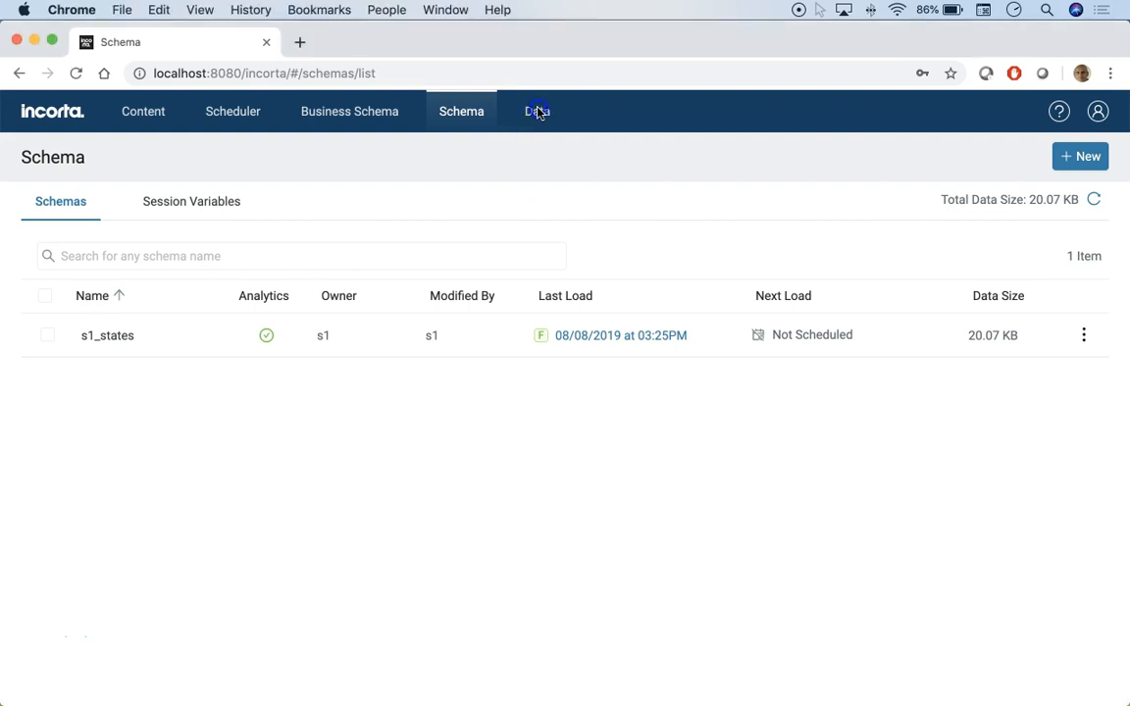
- Review the uploaded data files listed under Data, then return to the schema list
{"action": "left_click", "coordinate": [535, 114]}
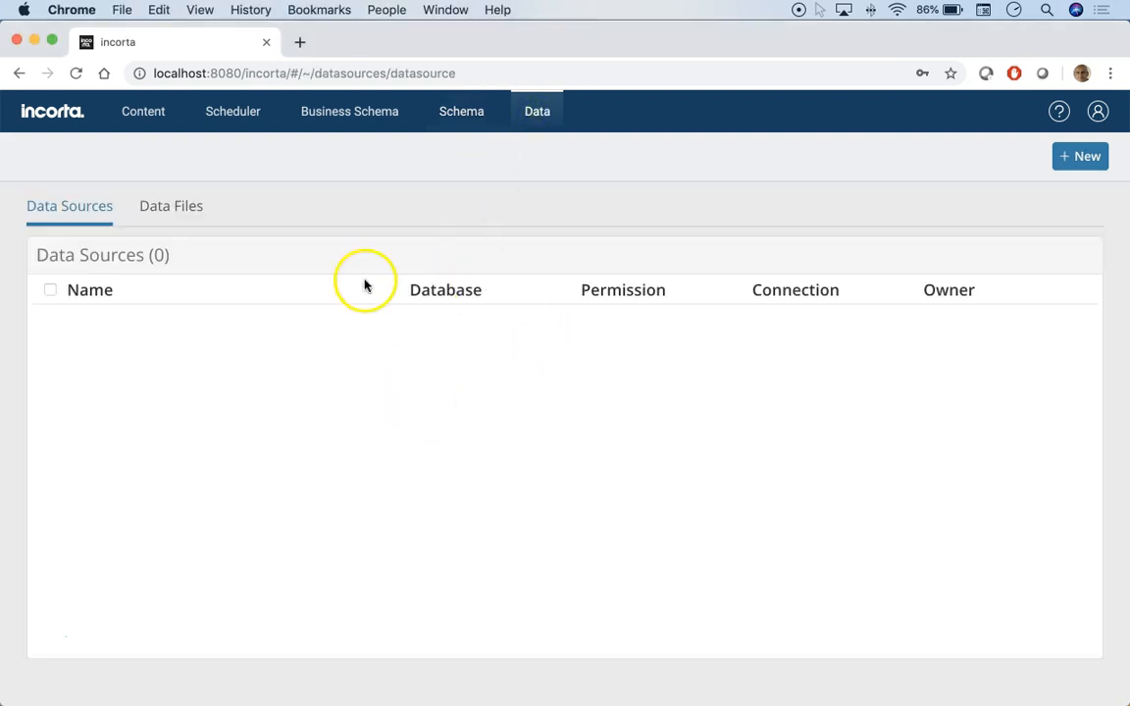
{"action": "left_click", "coordinate": [167, 214]}
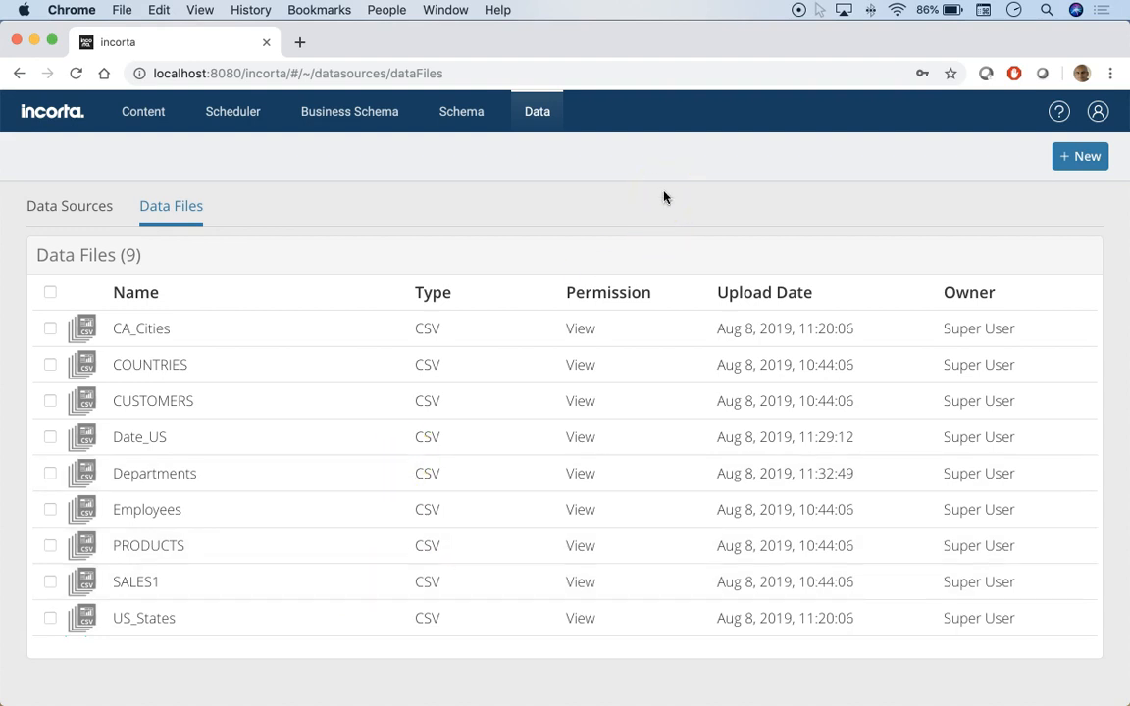
{"action": "left_click", "coordinate": [459, 119]}
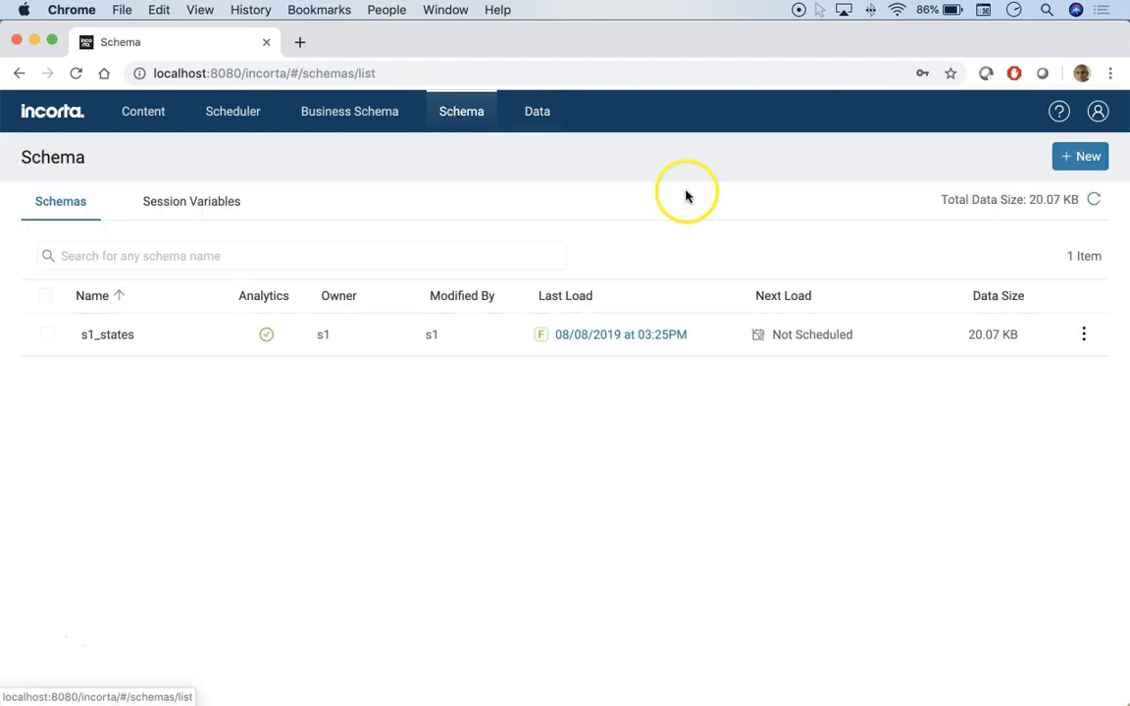
- Create a new schema named s1_sales
{"action": "left_click", "coordinate": [1061, 157]}
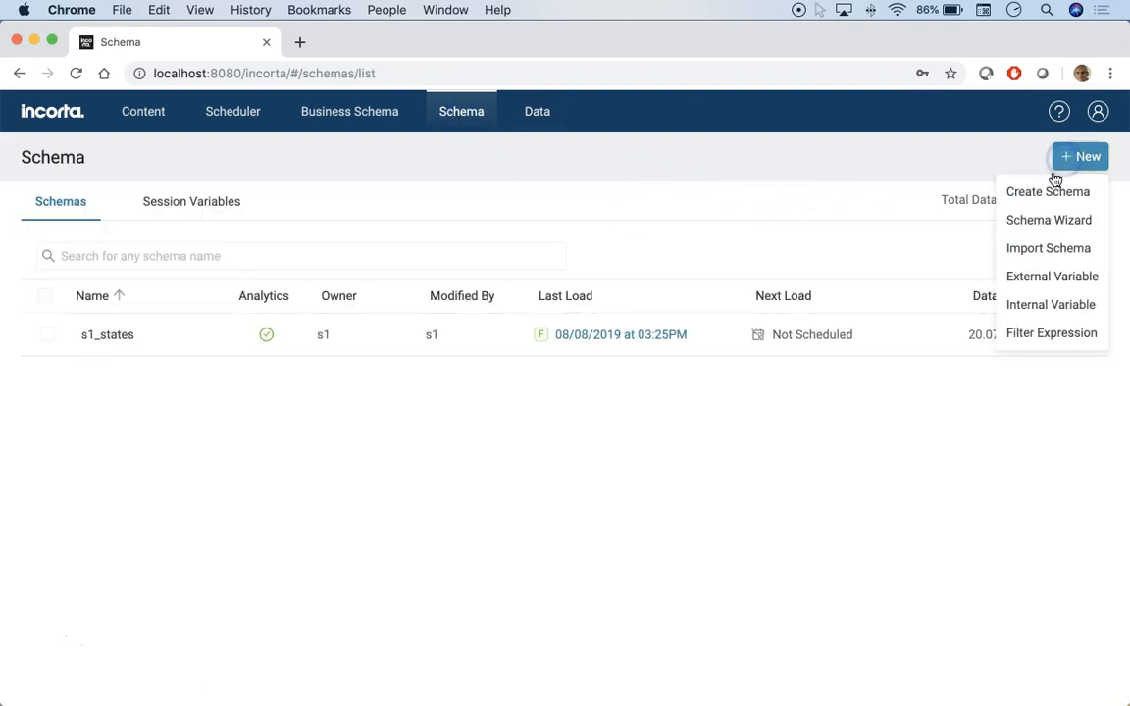
{"action": "left_click", "coordinate": [1047, 194]}
{"action": "left_click", "coordinate": [516, 339]}
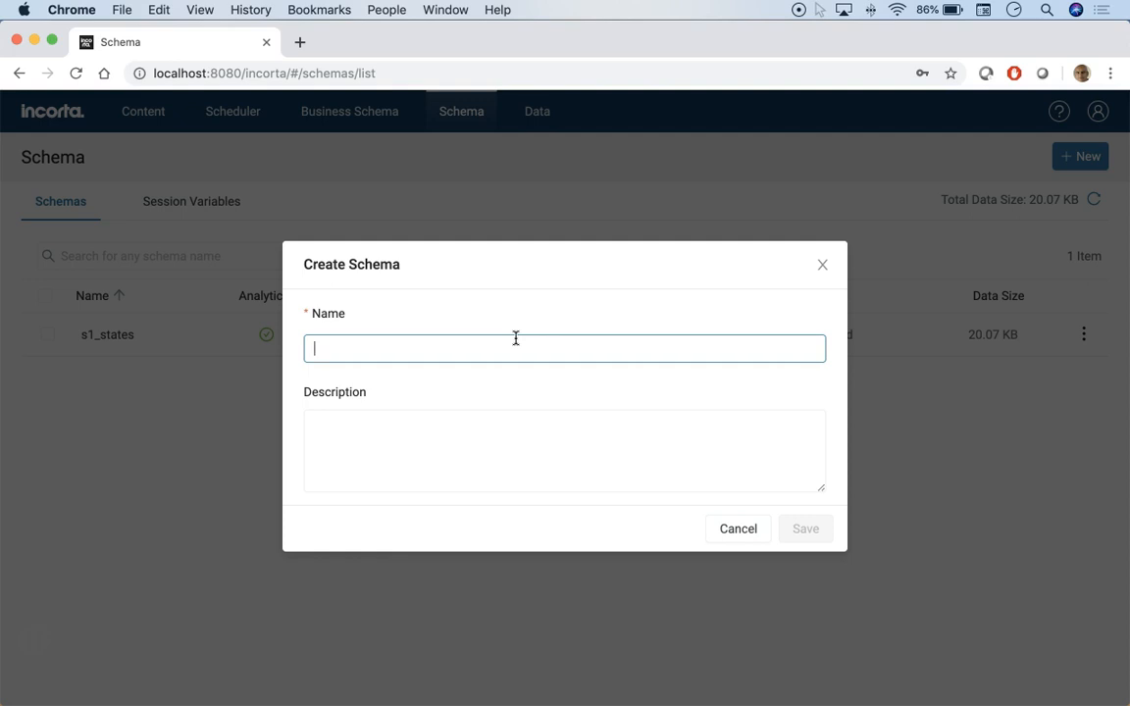
{"action": "type", "text": "s1"}
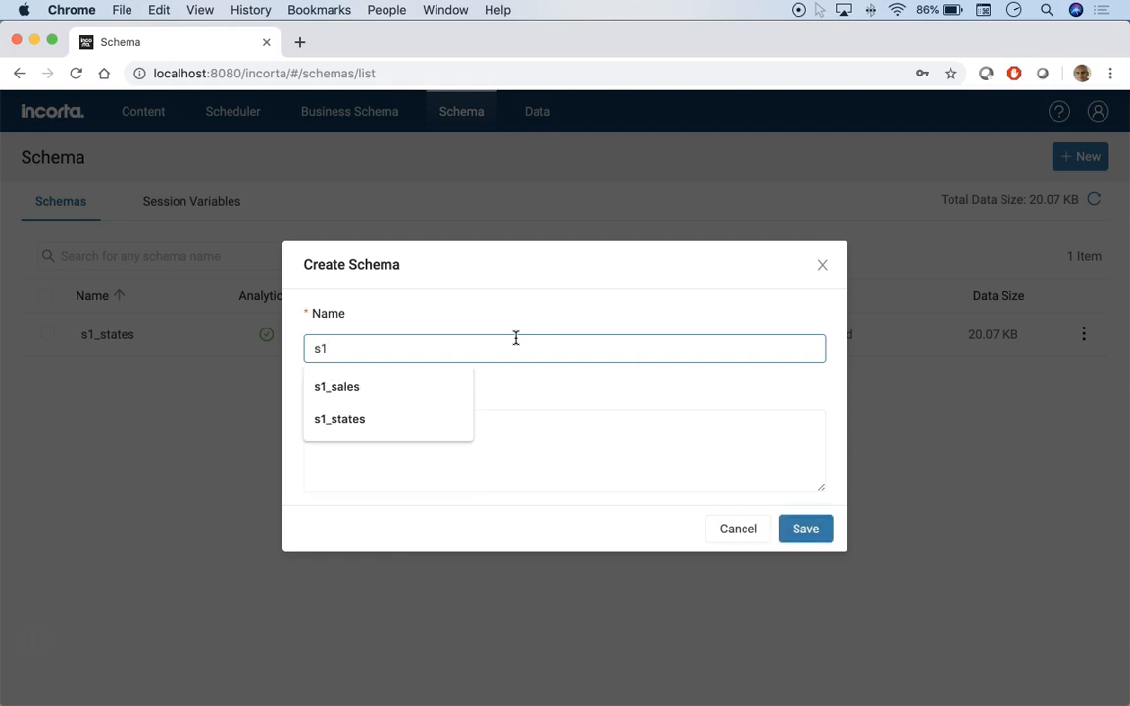
{"action": "type", "text": "_sales"}
{"action": "left_click", "coordinate": [805, 531]}
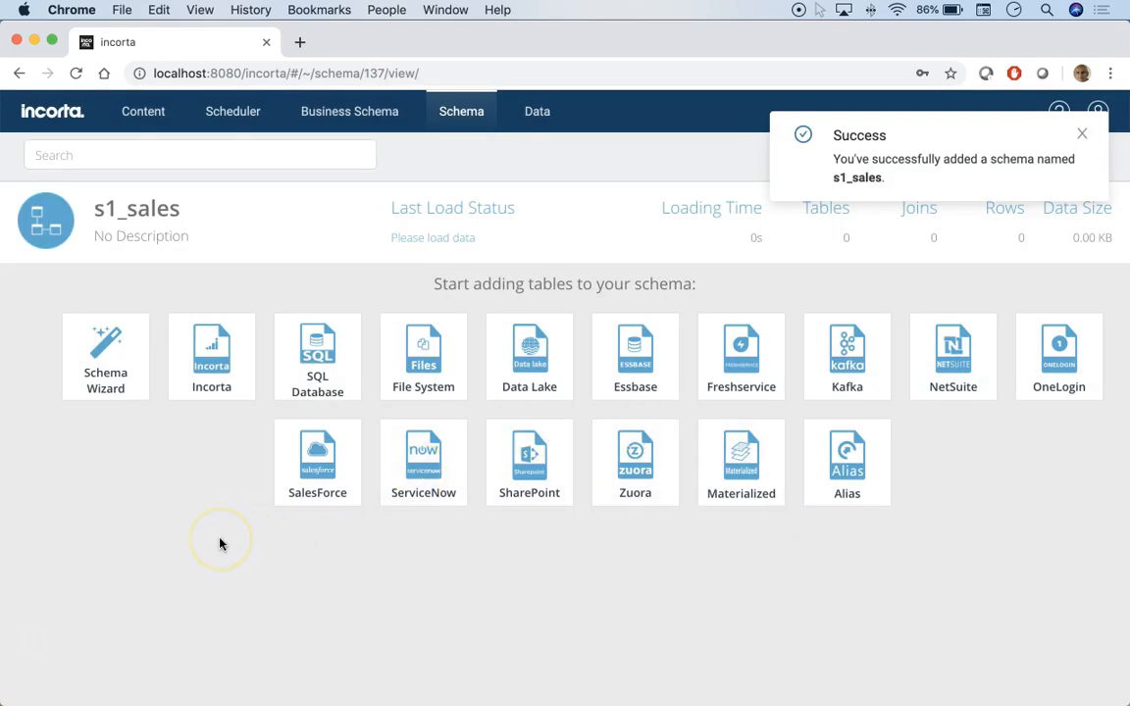
- Add a File System table in s1_sales sourced from PRODUCTS.csv in LocalFiles
{"action": "left_click", "coordinate": [422, 364]}
{"action": "left_click", "coordinate": [459, 482]}
{"action": "left_click", "coordinate": [412, 507]}
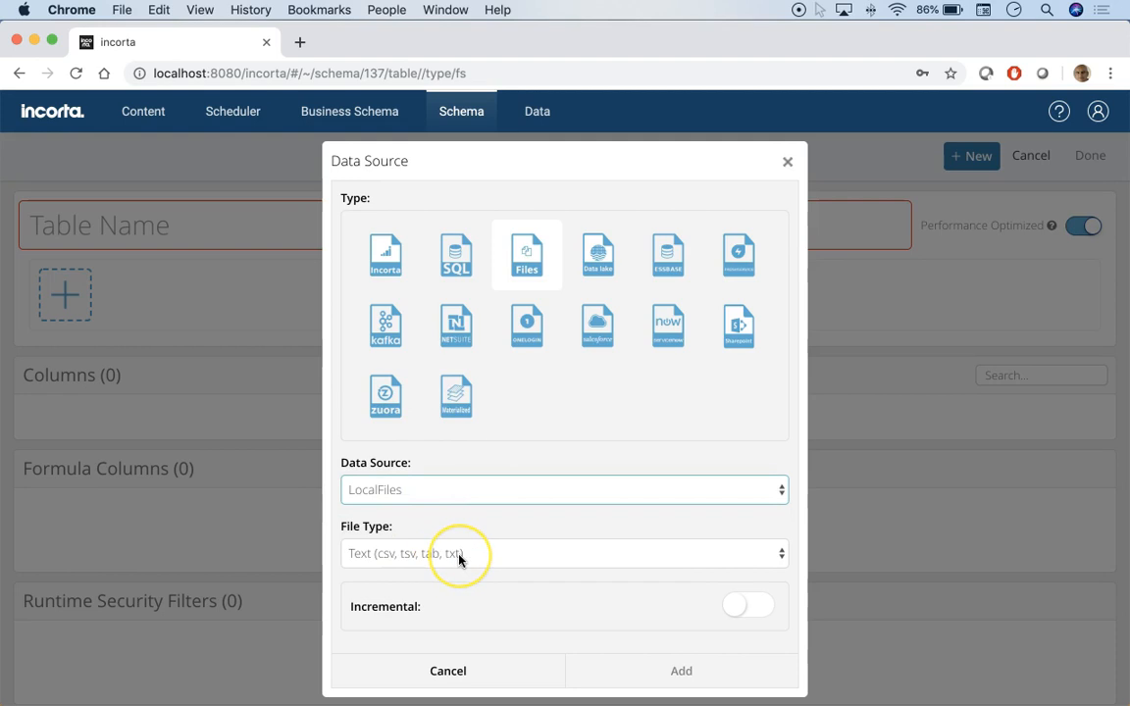
{"action": "scroll", "coordinate": [459, 557], "scroll_direction": "down", "scroll_amount": 5}
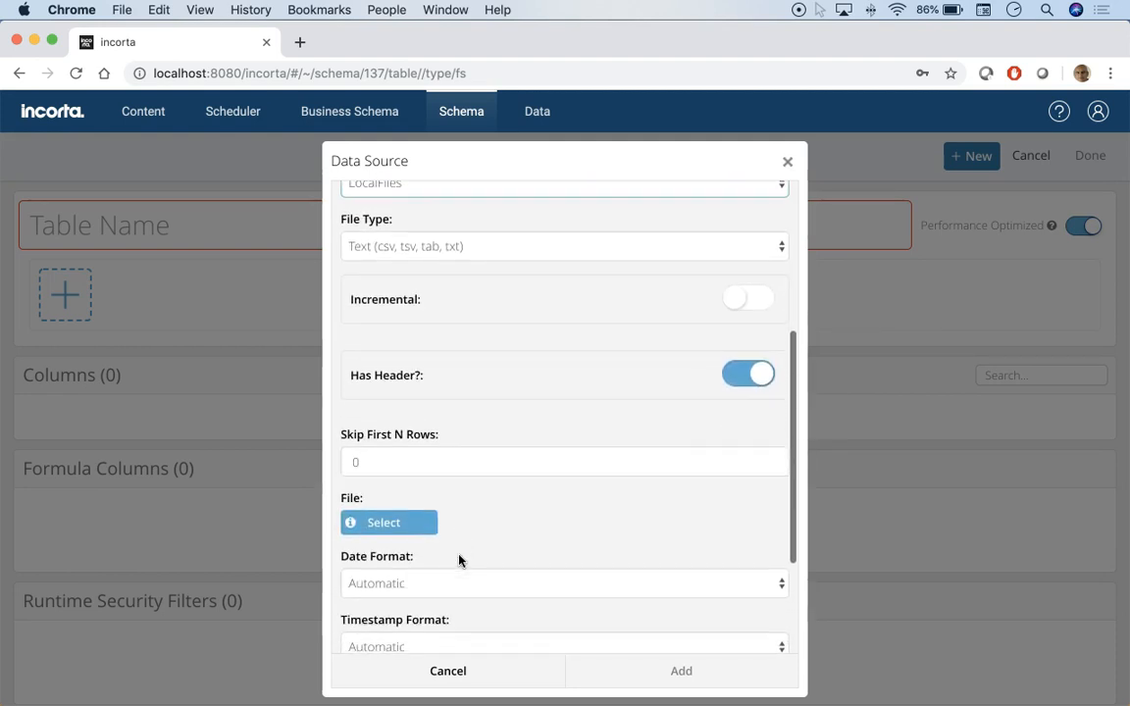
{"action": "left_click", "coordinate": [387, 528]}
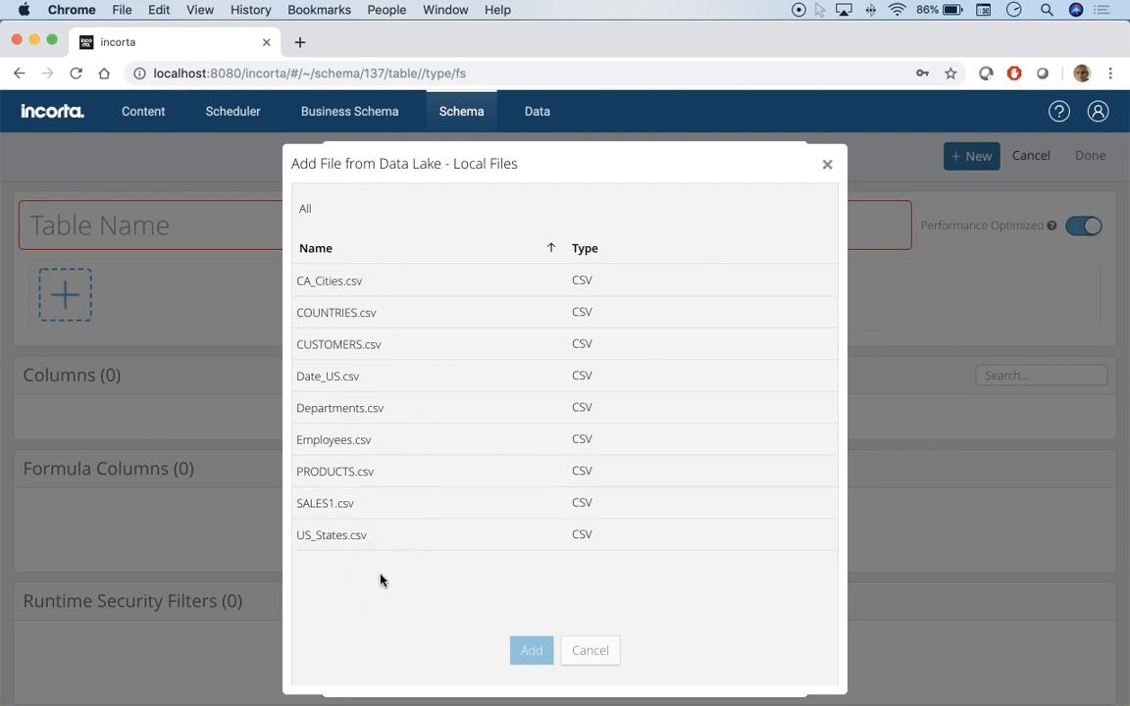
{"action": "left_click", "coordinate": [307, 472]}
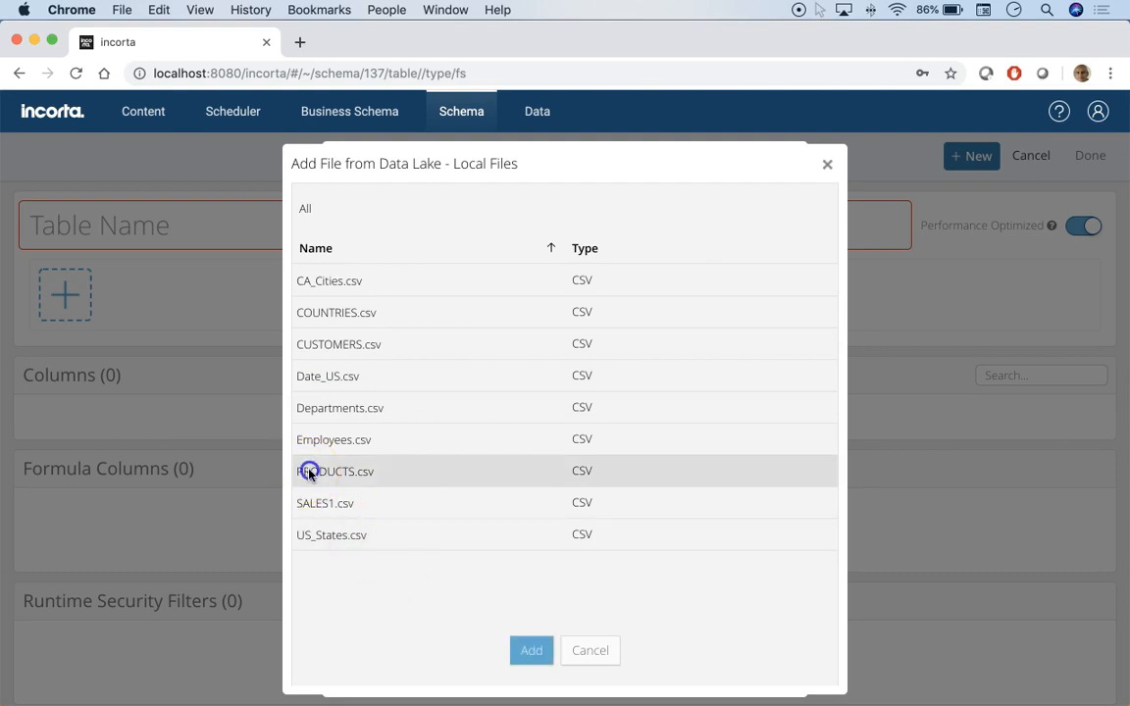
{"action": "left_click", "coordinate": [532, 651]}
{"action": "left_click", "coordinate": [663, 673]}
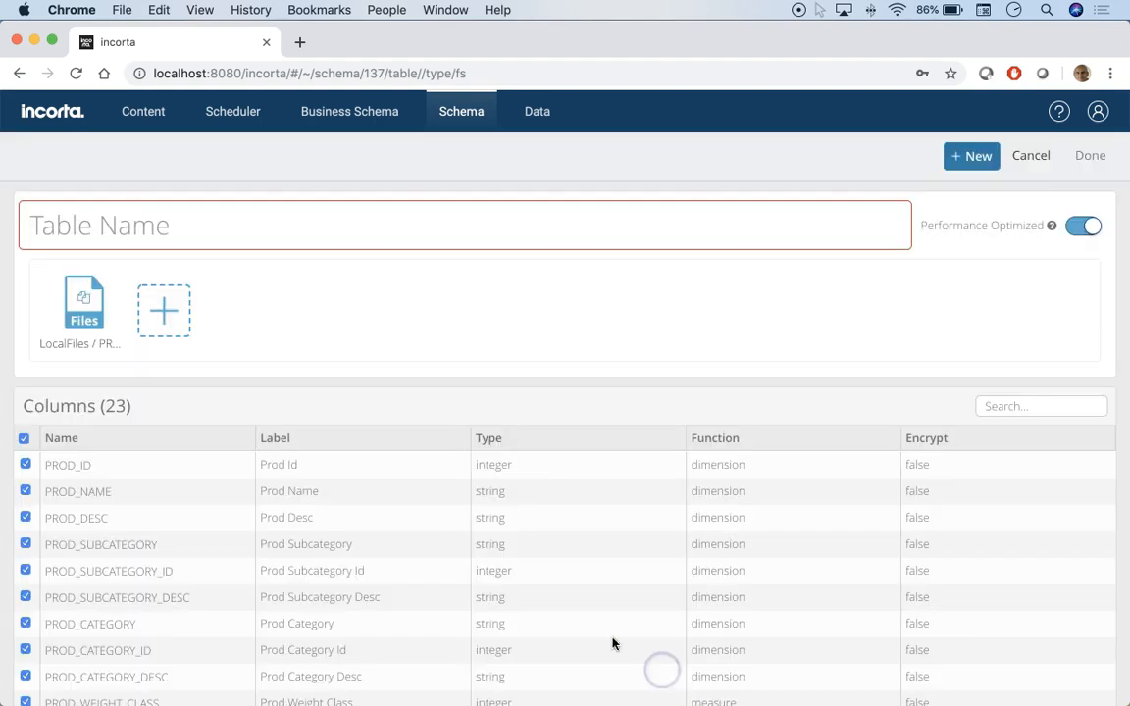
- Scroll through the table's imported columns and cancel the new table
{"action": "scroll", "coordinate": [329, 333], "scroll_direction": "down", "scroll_amount": 4}
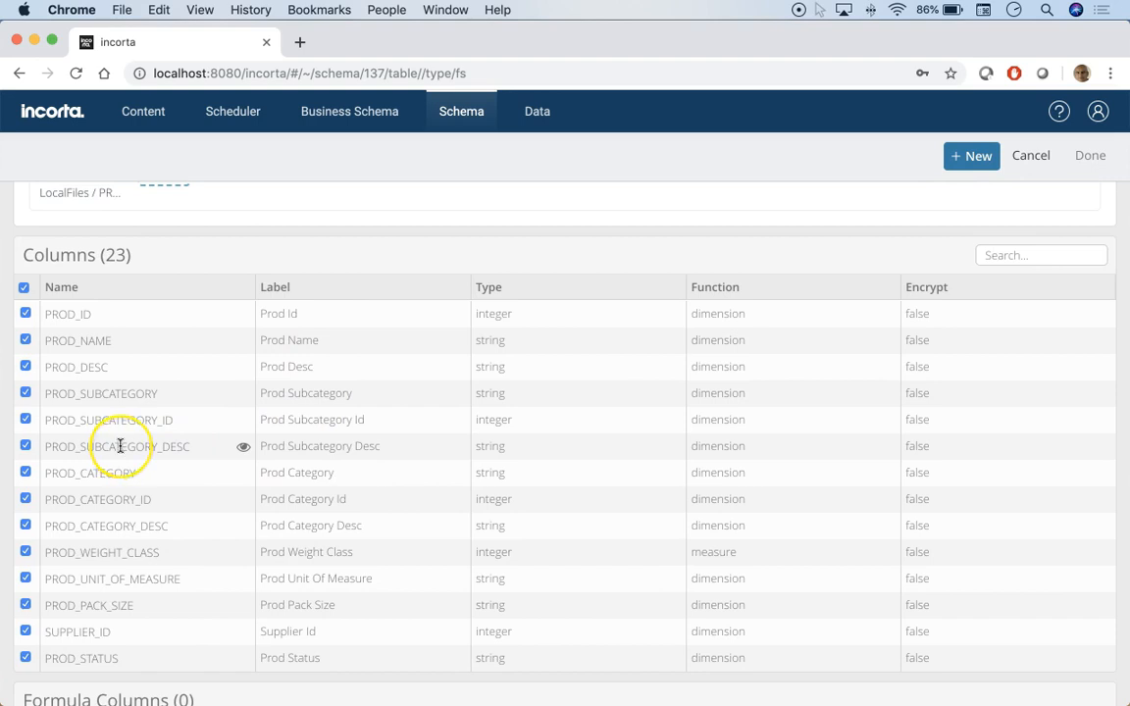
{"action": "scroll", "coordinate": [120, 446], "scroll_direction": "down", "scroll_amount": 5}
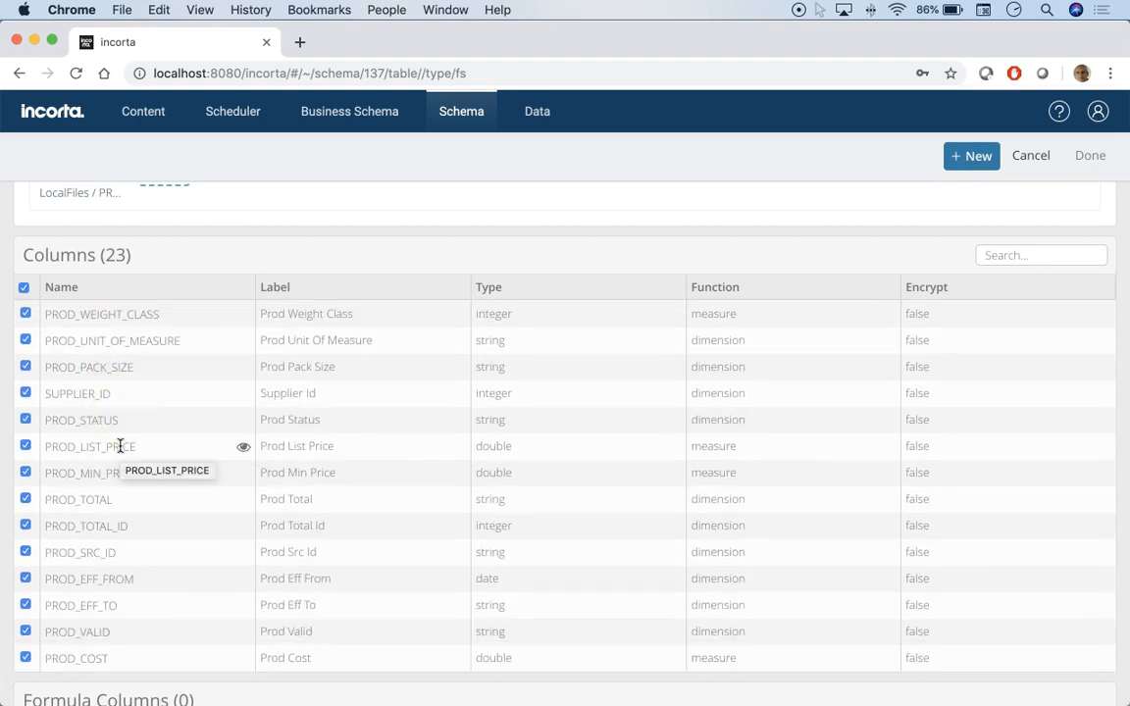
{"action": "scroll", "coordinate": [120, 446], "scroll_direction": "up", "scroll_amount": 5}
{"action": "scroll", "coordinate": [90, 461], "scroll_direction": "up", "scroll_amount": 1}
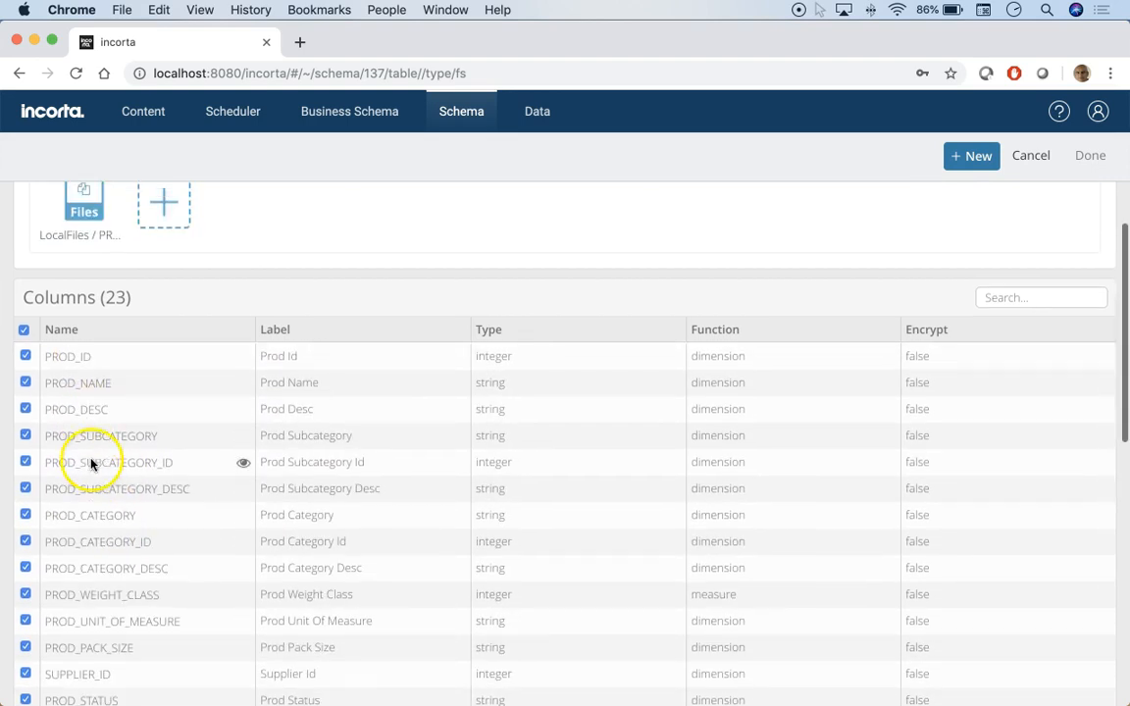
{"action": "scroll", "coordinate": [91, 464], "scroll_direction": "up", "scroll_amount": 3}
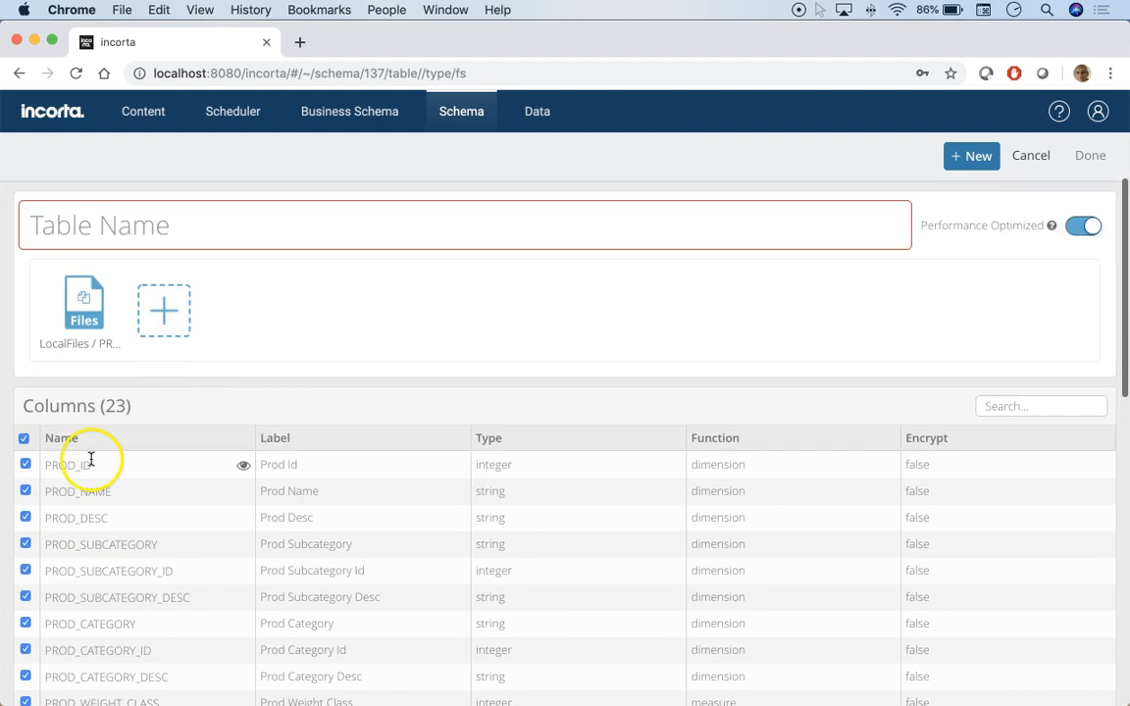
{"action": "left_click", "coordinate": [1023, 164]}
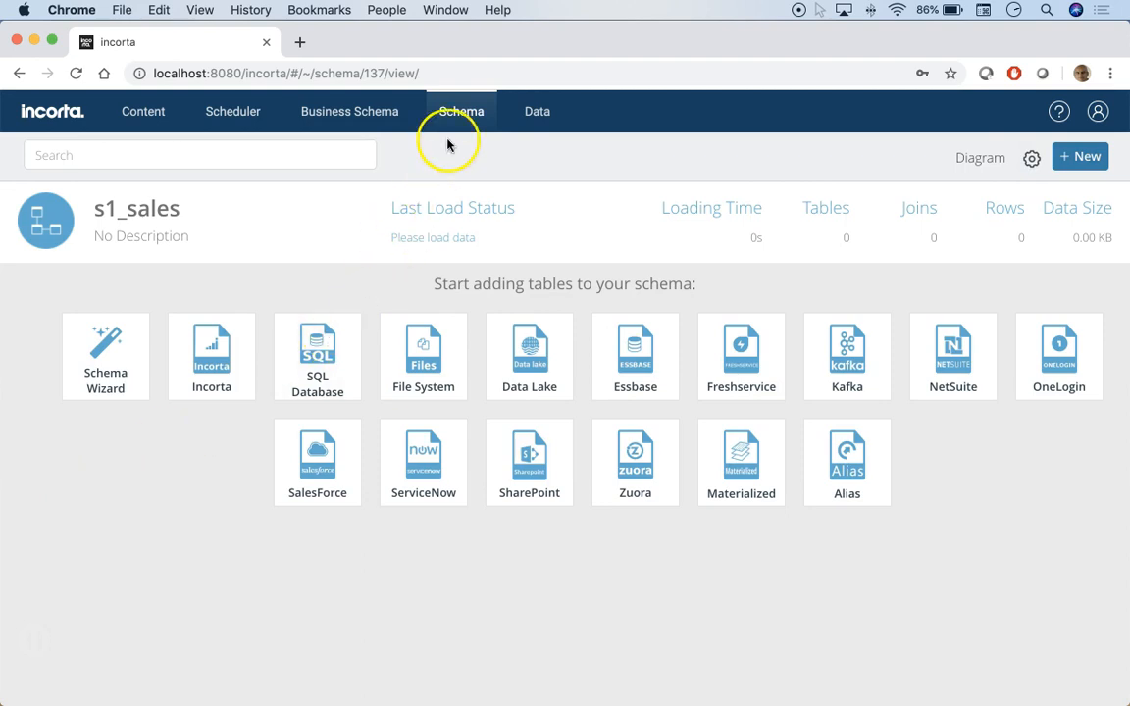
- Delete the s1_sales schema from the schema list
{"action": "left_click", "coordinate": [461, 112]}
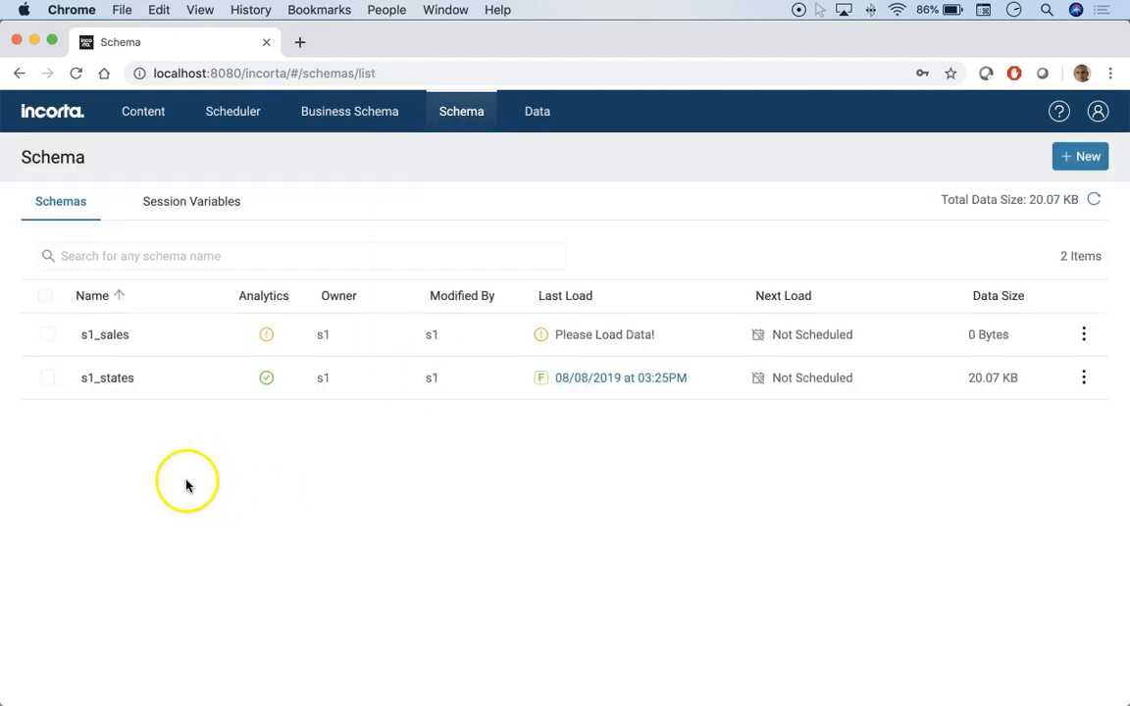
{"action": "left_click", "coordinate": [48, 338]}
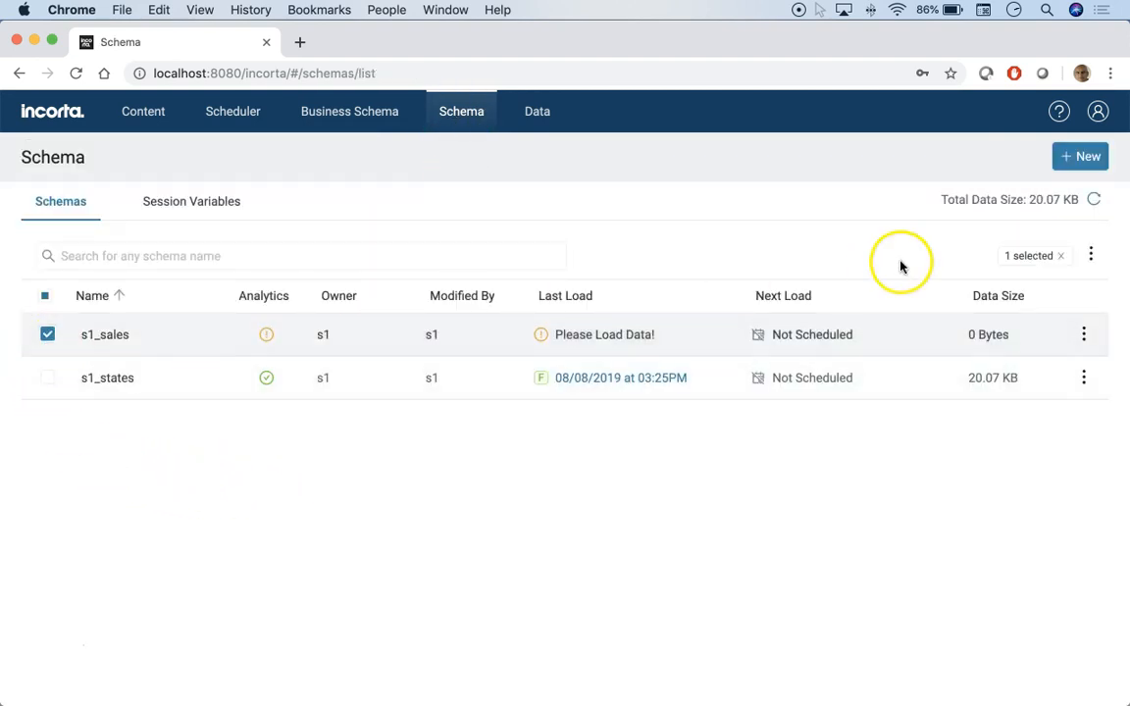
{"action": "left_click", "coordinate": [1087, 255]}
{"action": "left_click", "coordinate": [1068, 314]}
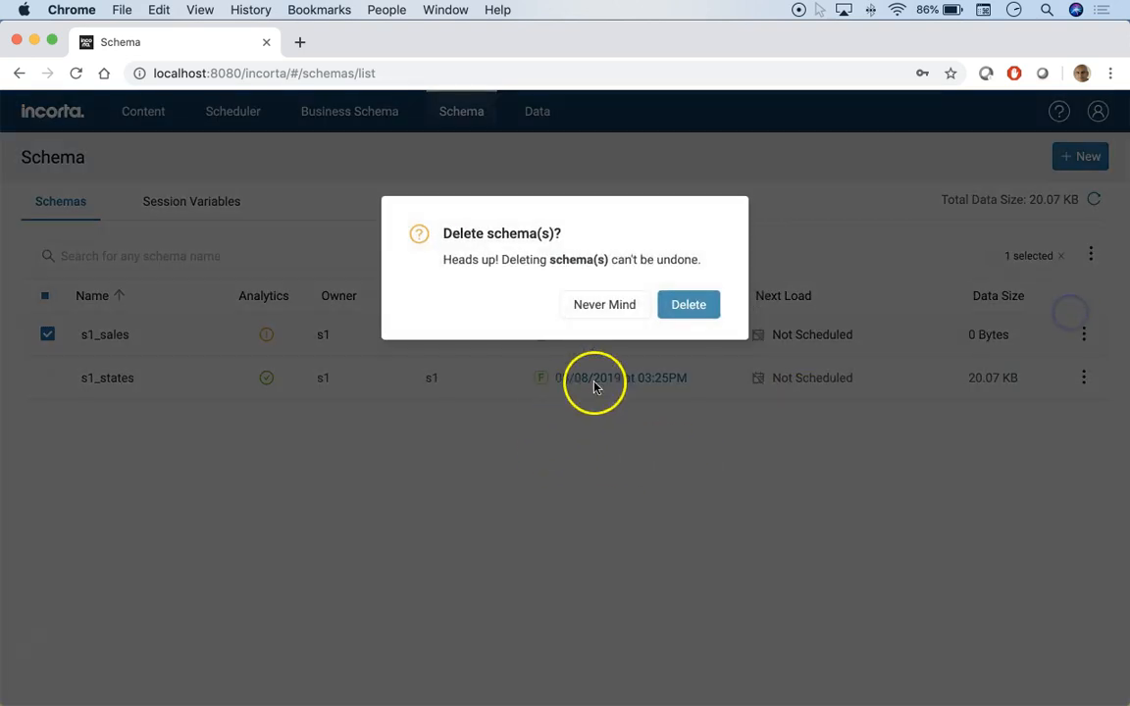
{"action": "left_click", "coordinate": [675, 310]}
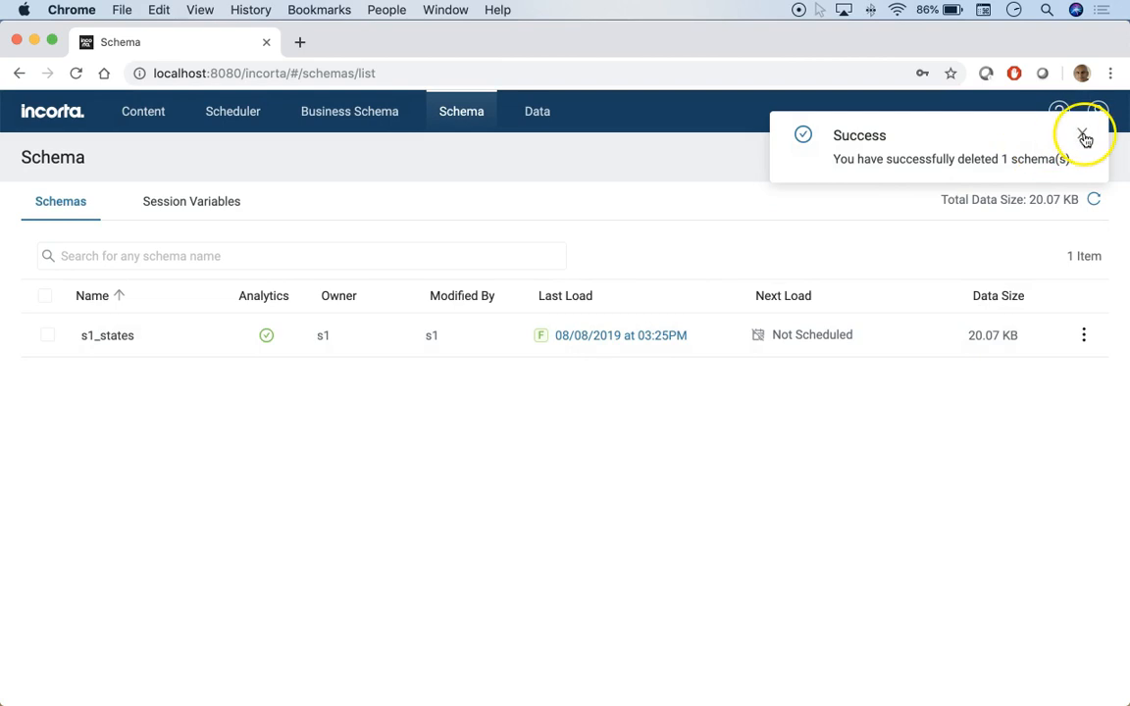
{"action": "left_click", "coordinate": [1081, 135]}
- Start the Schema Wizard for a schema named s1_sales using the LocalFiles datasource
{"action": "left_click", "coordinate": [1062, 163]}
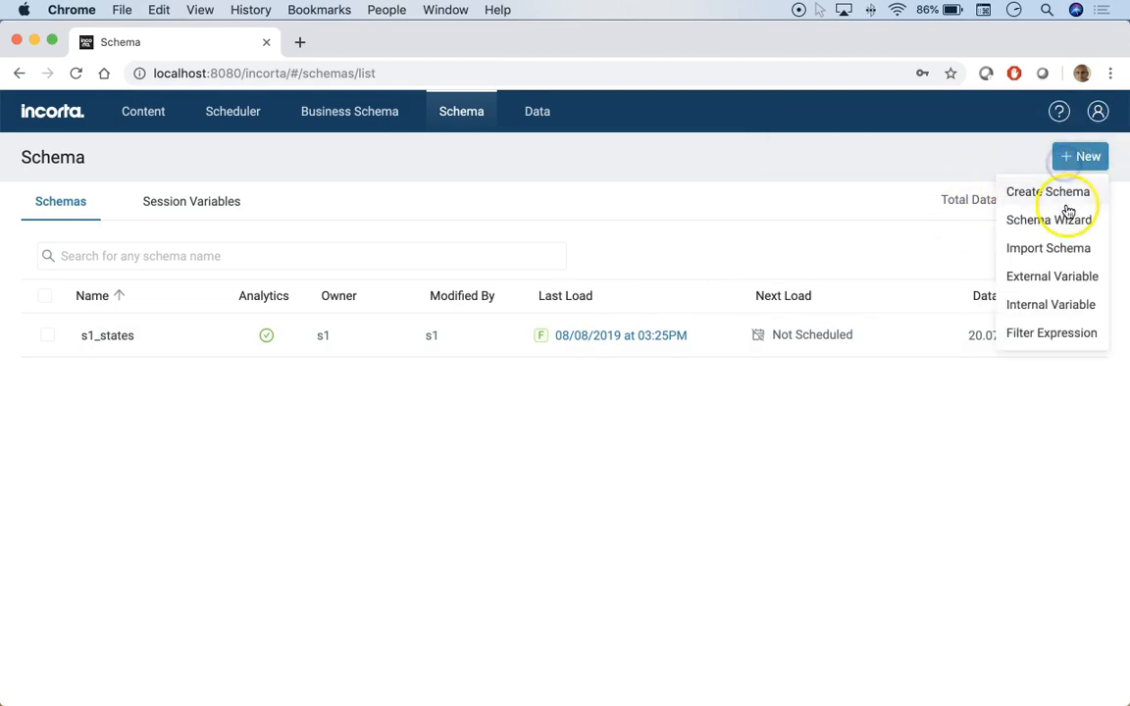
{"action": "left_click", "coordinate": [1051, 223]}
{"action": "left_click", "coordinate": [453, 346]}
{"action": "type", "text": "s1_sales"}
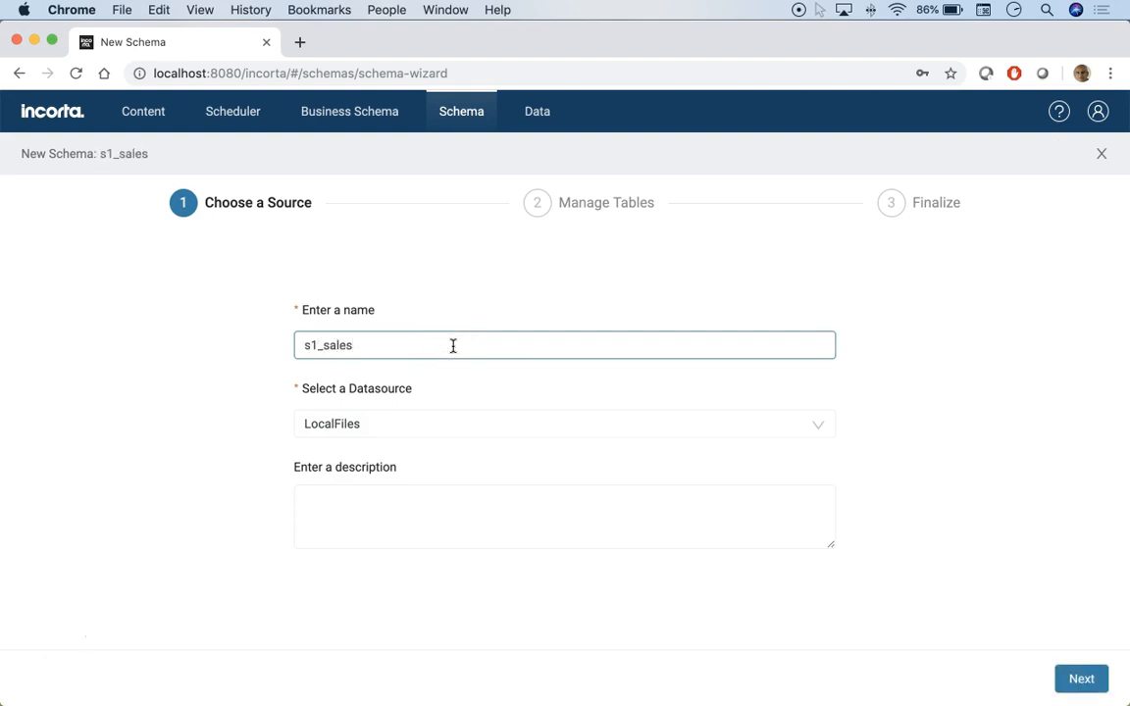
{"action": "left_click", "coordinate": [165, 419]}
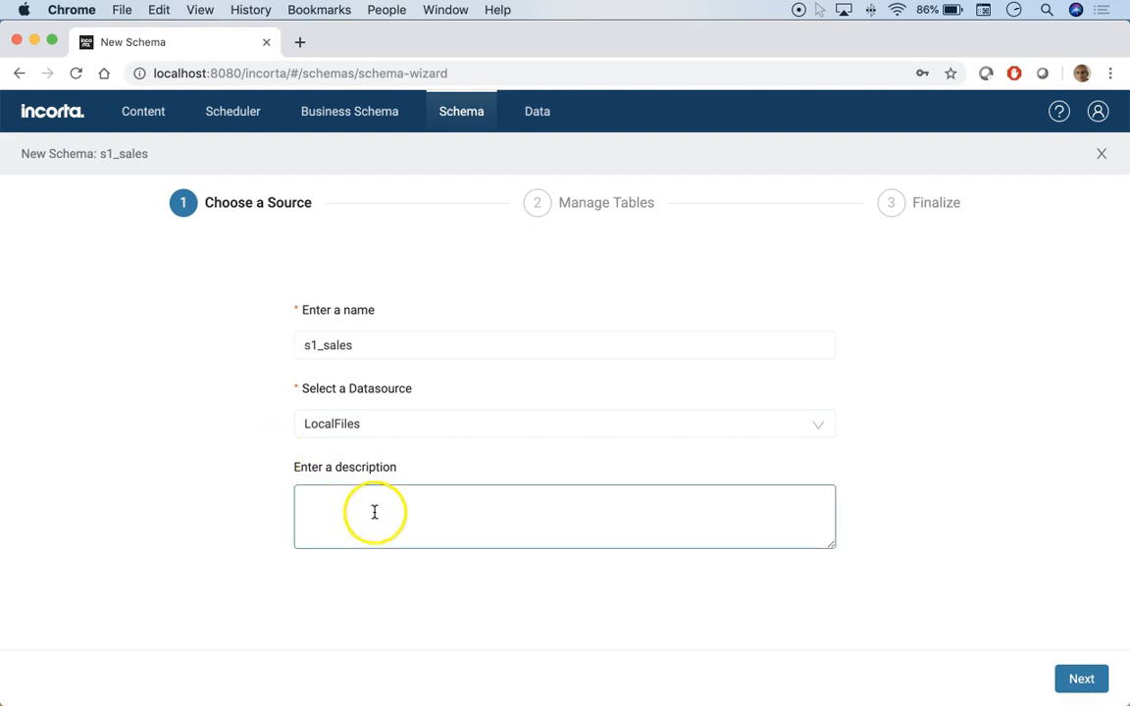
{"action": "left_click", "coordinate": [331, 423]}
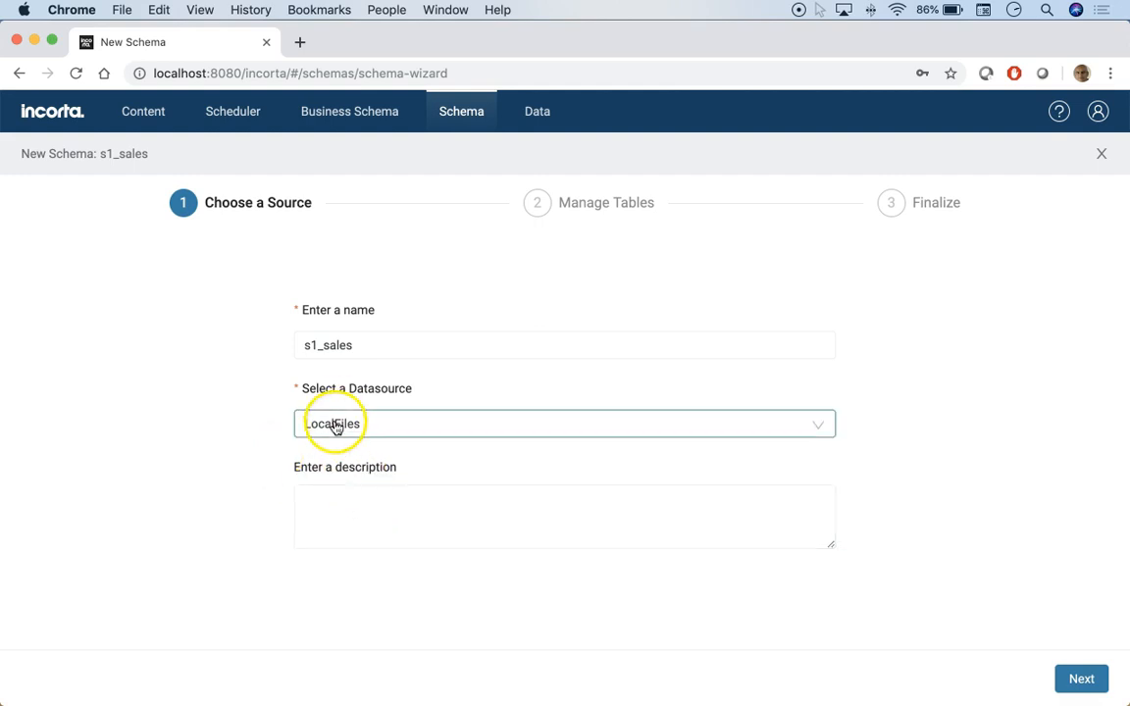
{"action": "left_click", "coordinate": [1080, 678]}
- Select the CUSTOMERS table from CUSTOMERS.csv, keeping it when asked to remove it
{"action": "scroll", "coordinate": [117, 512], "scroll_direction": "down", "scroll_amount": 3}
{"action": "scroll", "coordinate": [118, 512], "scroll_direction": "up", "scroll_amount": 3}
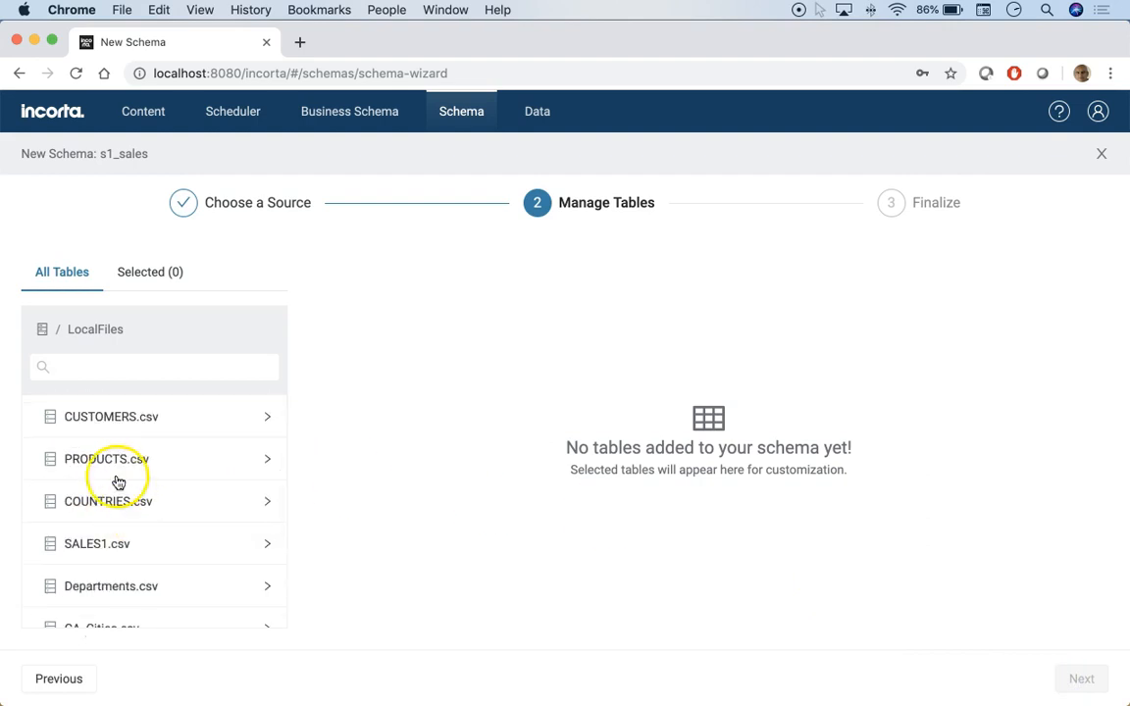
{"action": "left_click", "coordinate": [111, 426]}
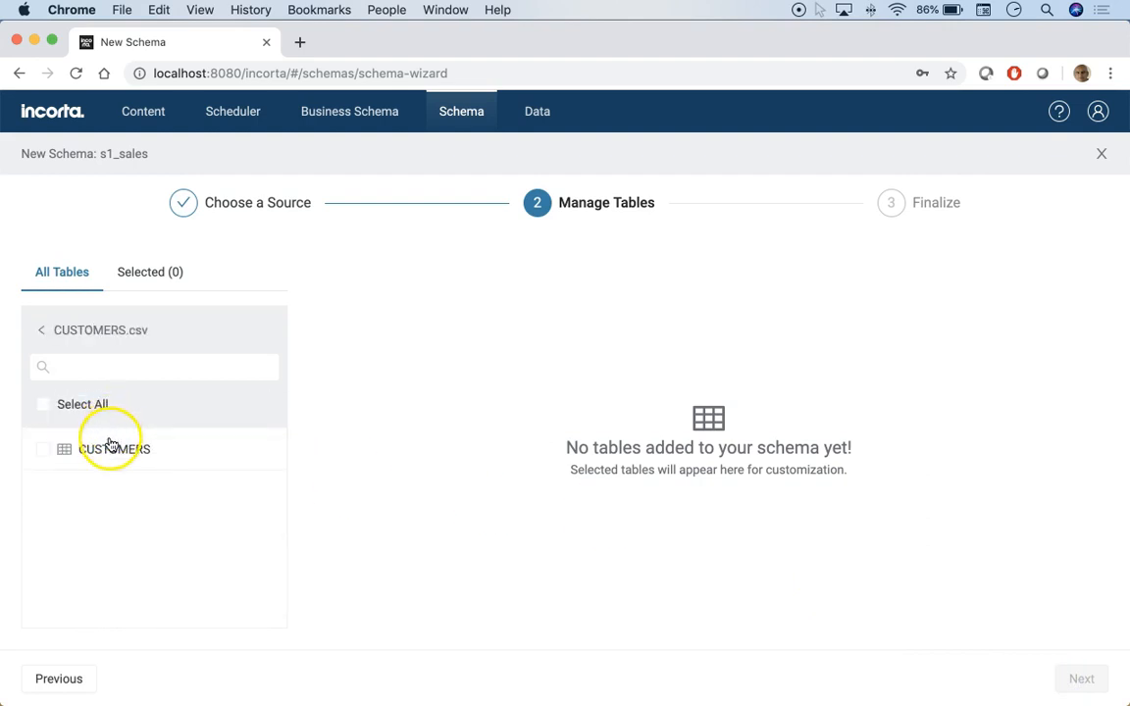
{"action": "left_click", "coordinate": [43, 411]}
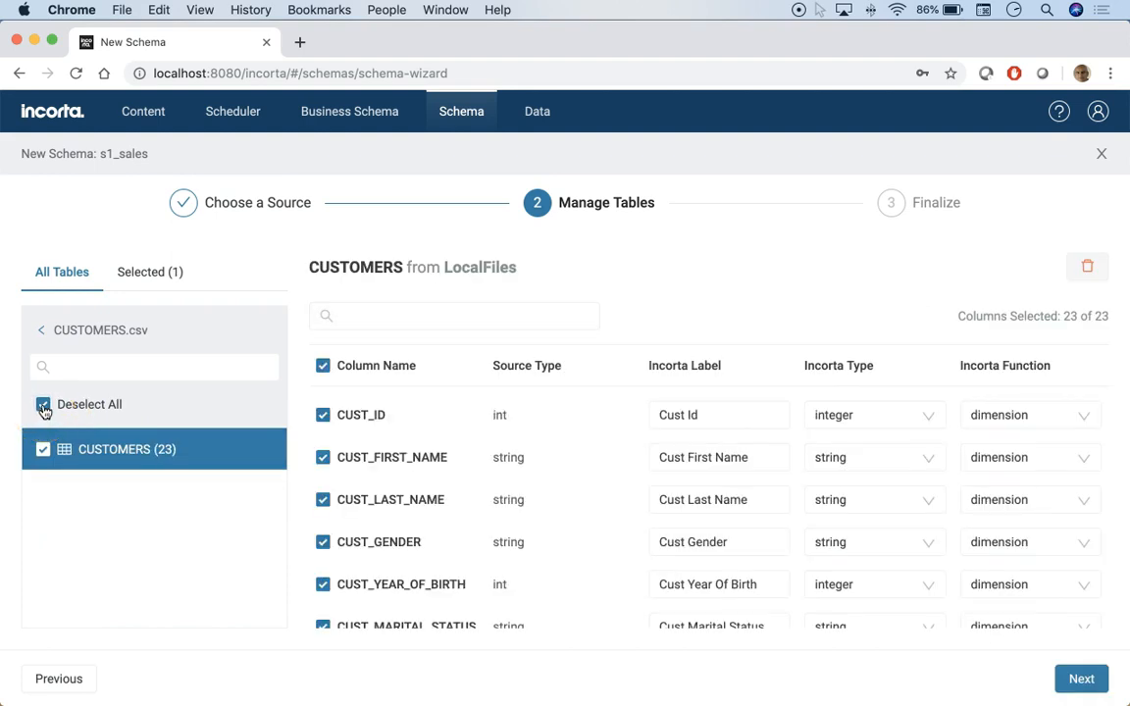
{"action": "left_click", "coordinate": [43, 411]}
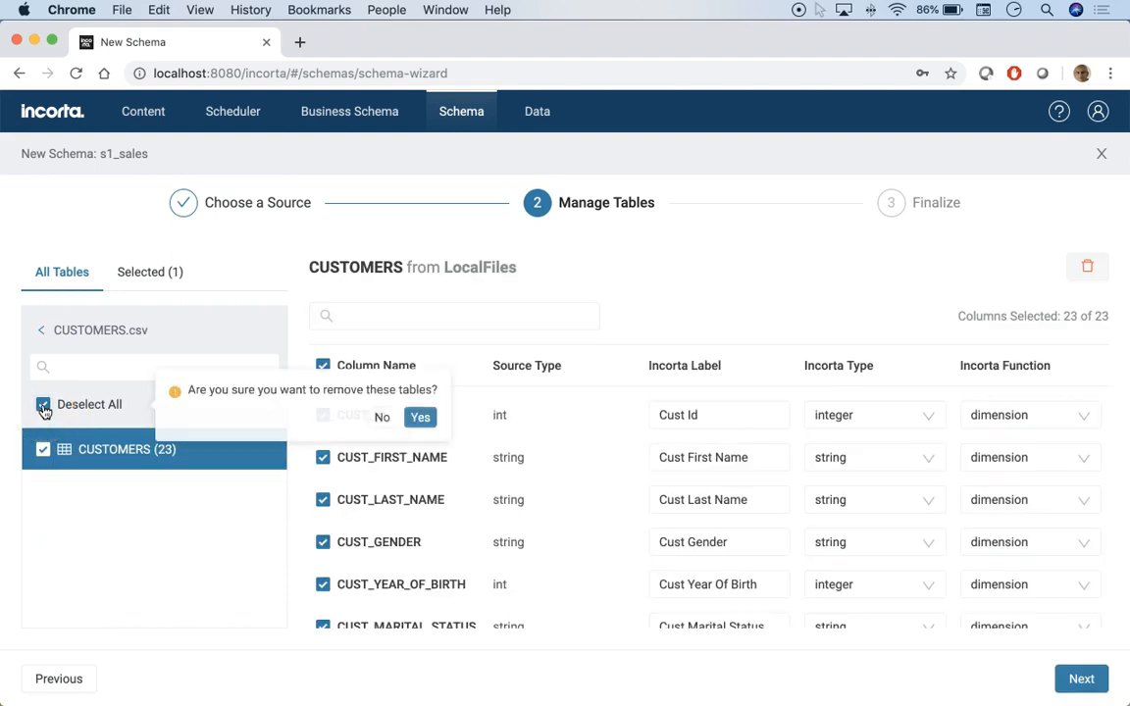
{"action": "left_click", "coordinate": [387, 415]}
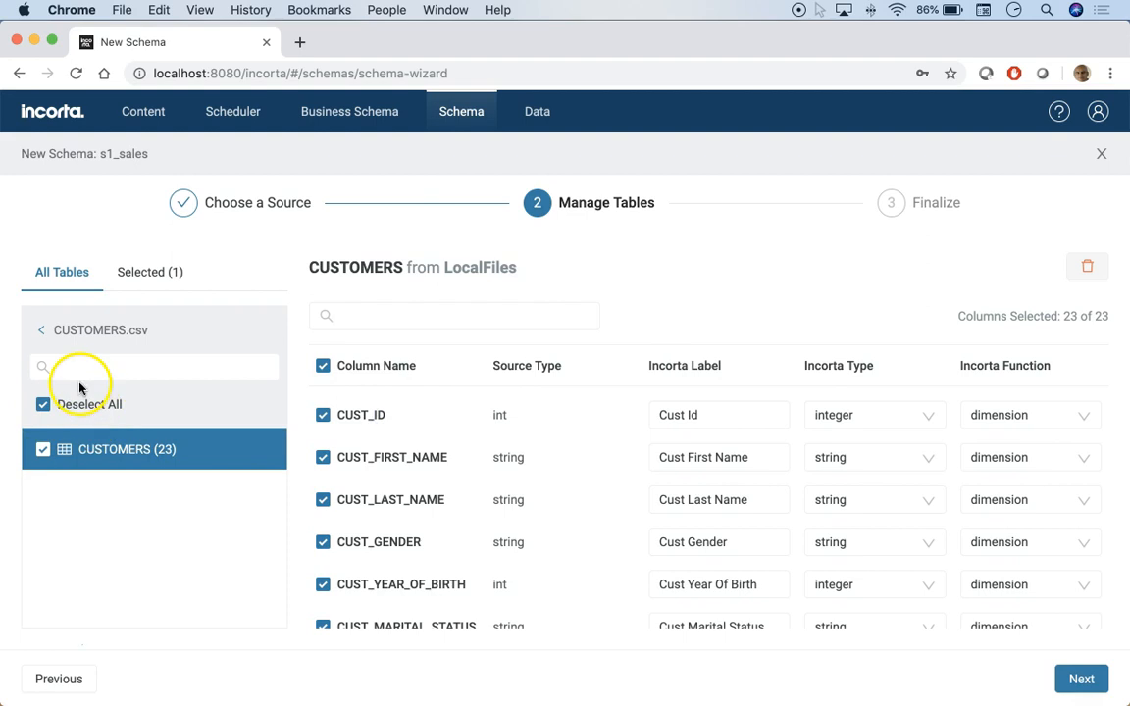
- Select the PRODUCTS table from PRODUCTS.csv
{"action": "left_click", "coordinate": [42, 329]}
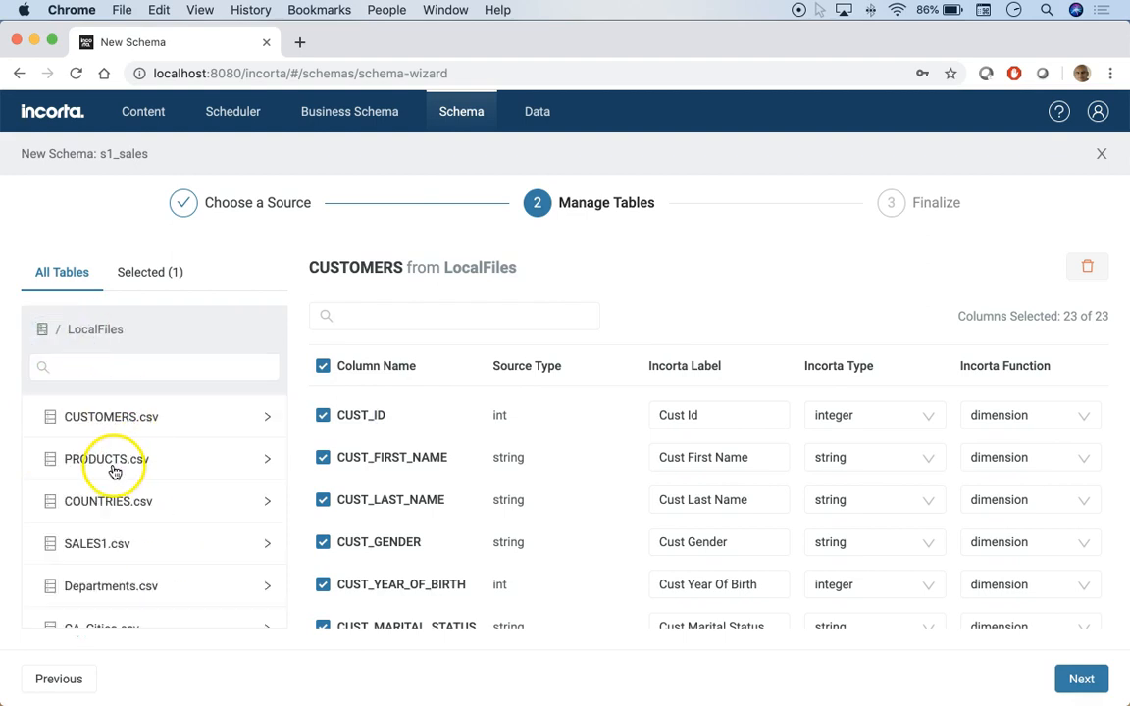
{"action": "left_click", "coordinate": [87, 471]}
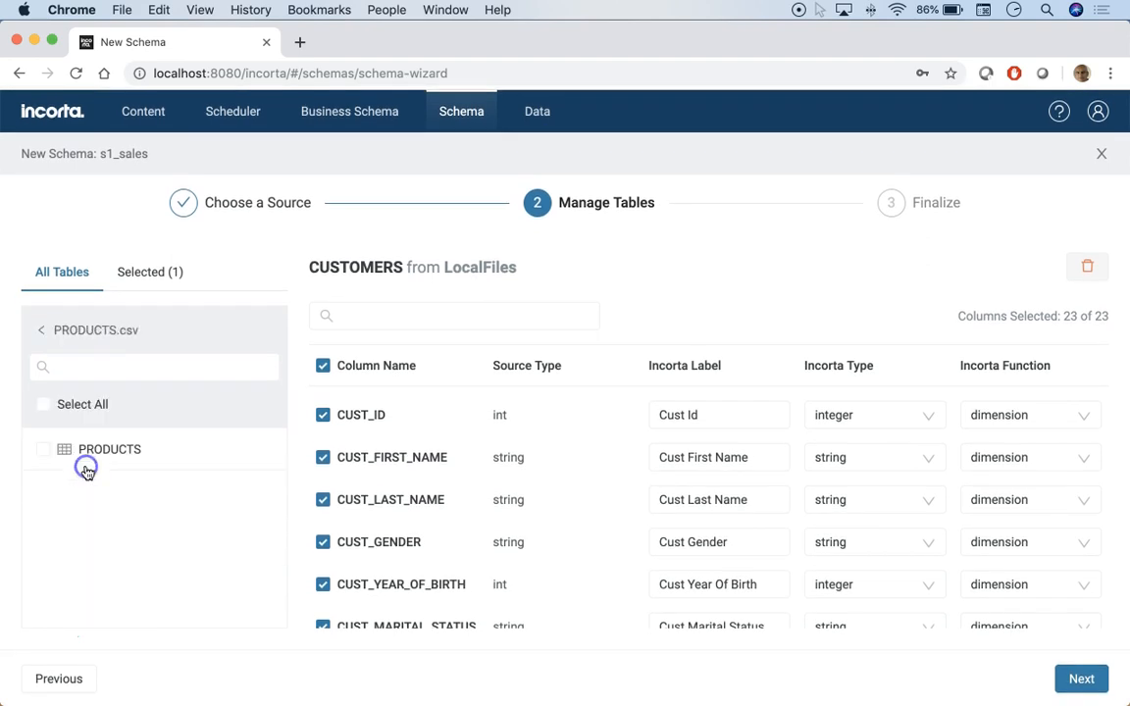
{"action": "left_click", "coordinate": [119, 454]}
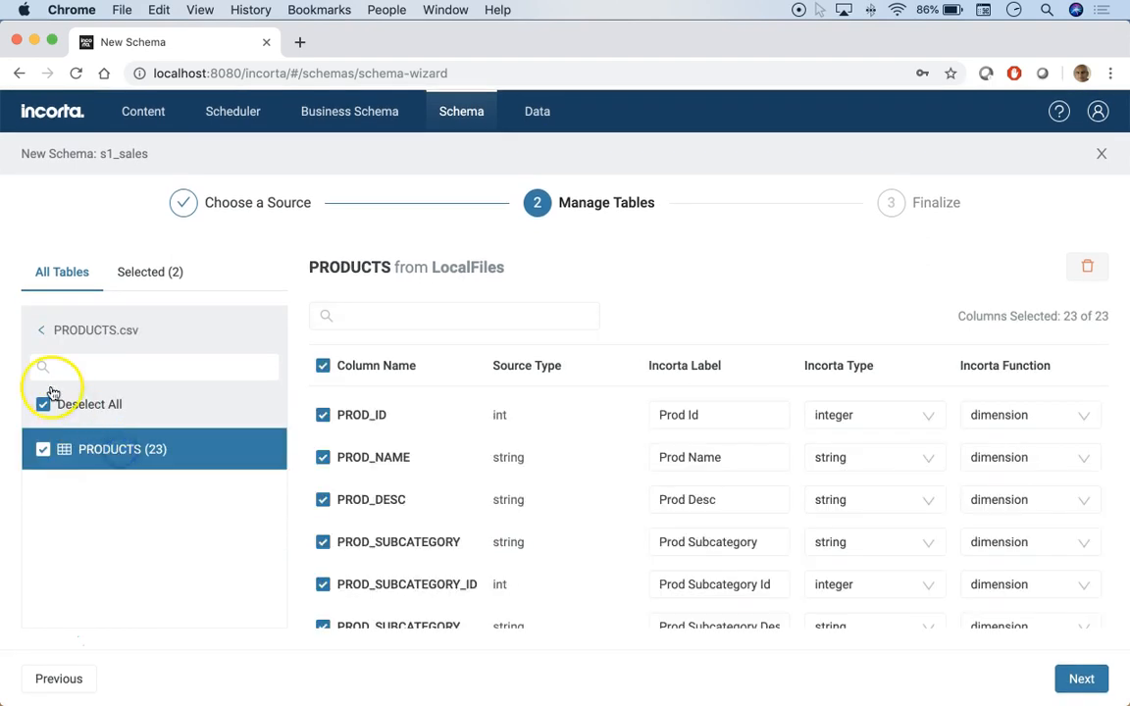
- Select the SALES1 table from SALES1.csv
{"action": "left_click", "coordinate": [41, 330]}
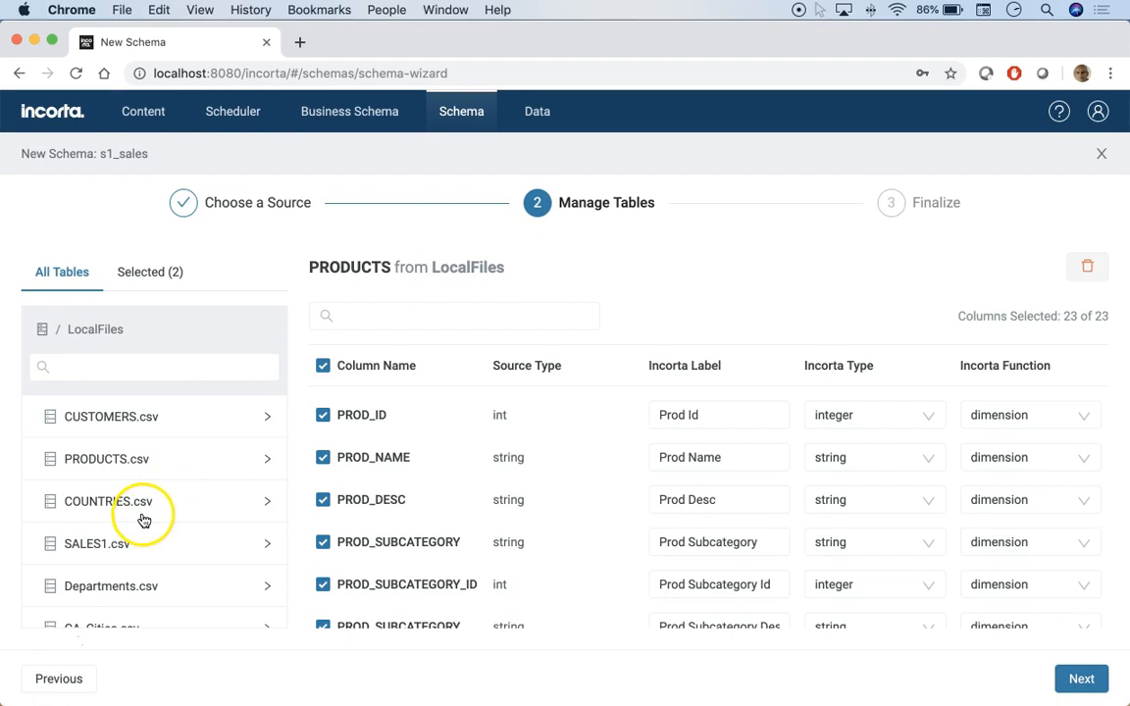
{"action": "left_click", "coordinate": [93, 545]}
{"action": "left_click", "coordinate": [88, 453]}
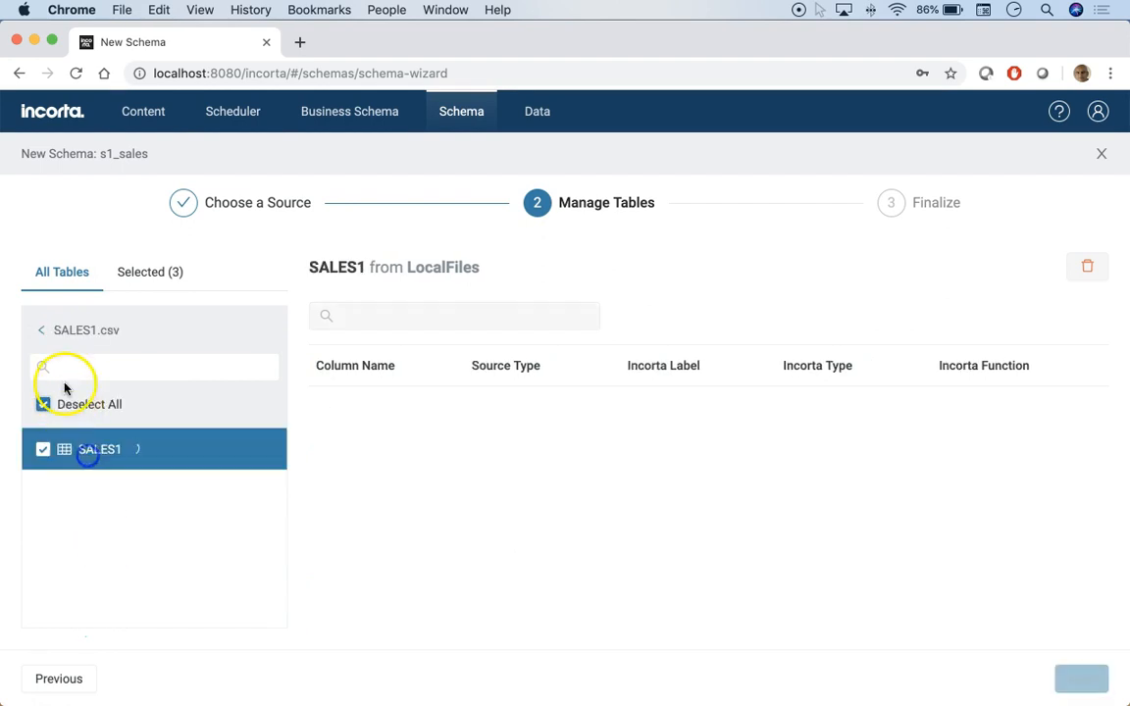
- Add the COUNTRIES table from COUNTRIES.csv and return to the LocalFiles file list
{"action": "left_click", "coordinate": [40, 329]}
{"action": "scroll", "coordinate": [174, 544], "scroll_direction": "down", "scroll_amount": 1}
{"action": "left_click", "coordinate": [131, 471]}
{"action": "left_click", "coordinate": [83, 449]}
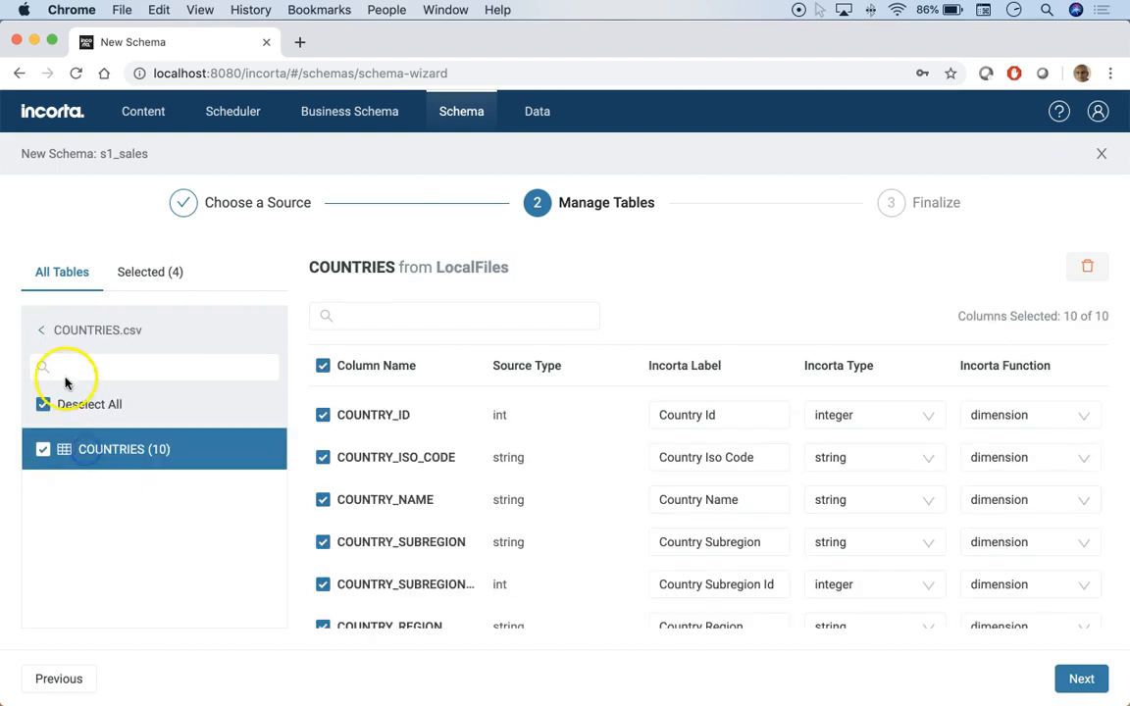
{"action": "left_click", "coordinate": [40, 333]}
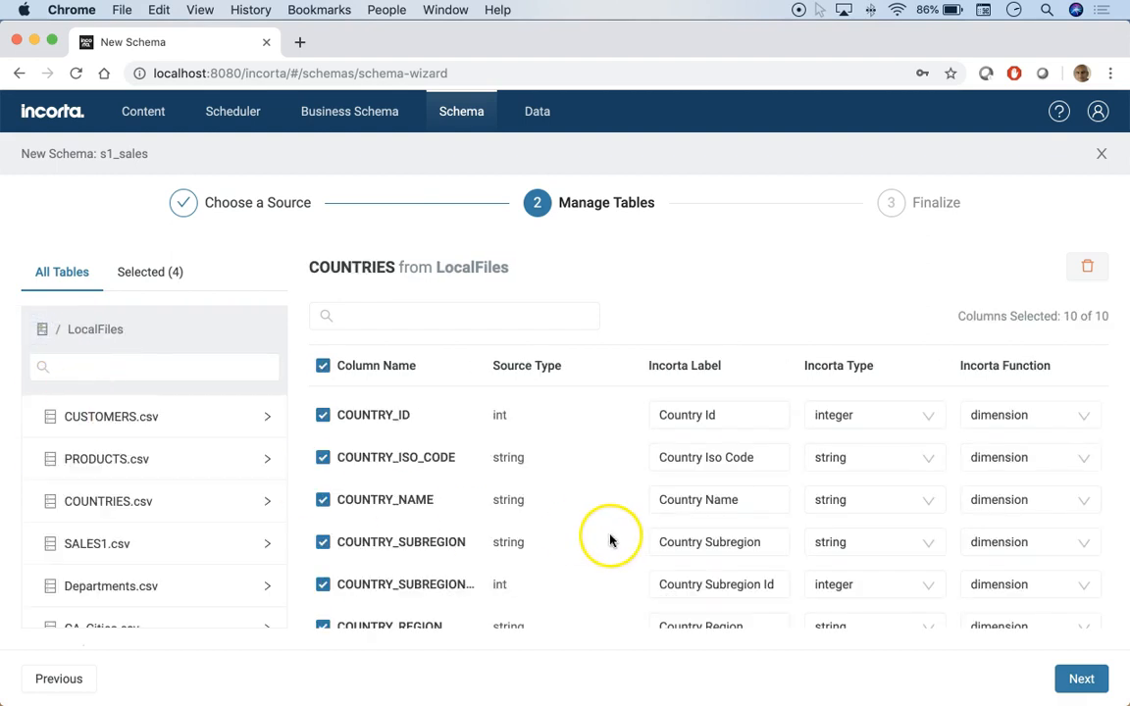
- Finish the wizard to create the s1_sales schema with its four tables
{"action": "scroll", "coordinate": [624, 498], "scroll_direction": "down", "scroll_amount": 4}
{"action": "scroll", "coordinate": [588, 495], "scroll_direction": "up", "scroll_amount": 4}
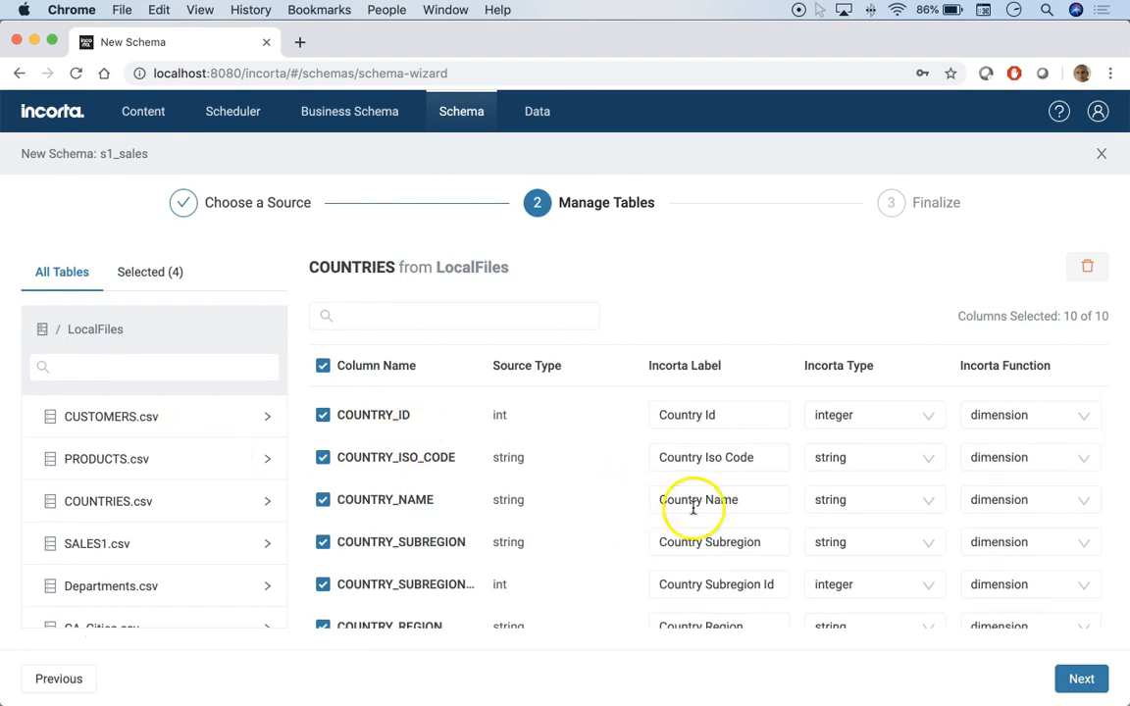
{"action": "left_click", "coordinate": [1079, 678]}
{"action": "left_click", "coordinate": [1076, 679]}
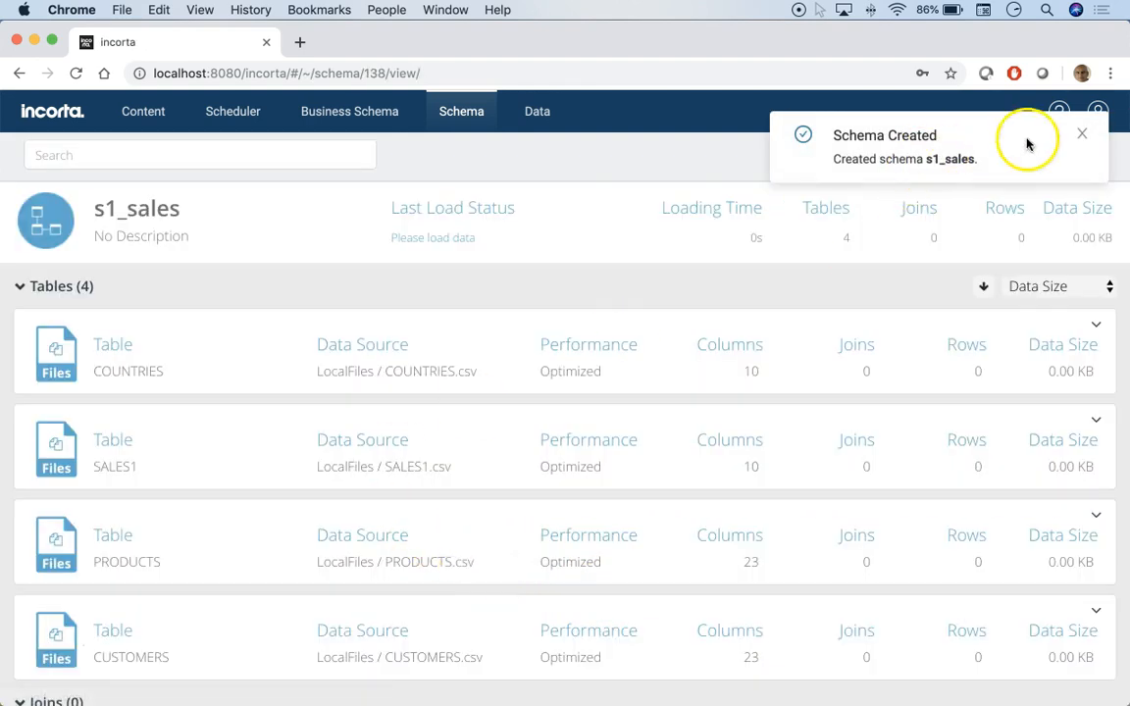
- Open the SALES1 table and inspect its LocalFiles data source settings without saving changes
{"action": "left_click", "coordinate": [1081, 135]}
{"action": "scroll", "coordinate": [88, 294], "scroll_direction": "down", "scroll_amount": 1}
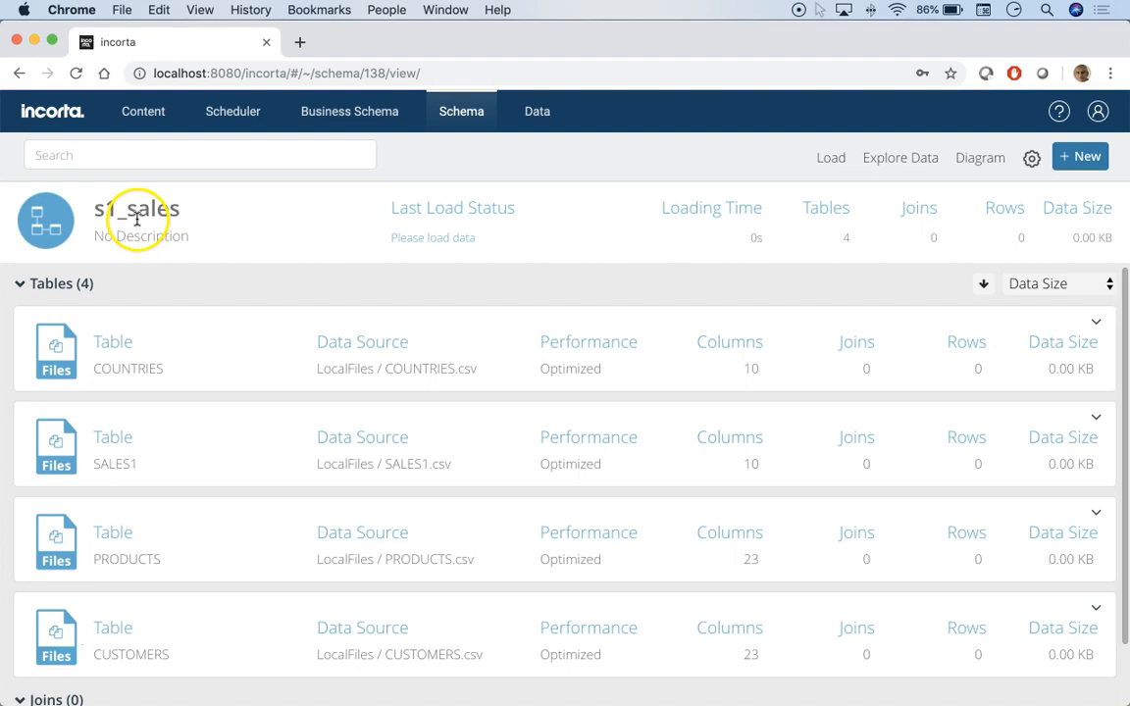
{"action": "scroll", "coordinate": [179, 427], "scroll_direction": "down", "scroll_amount": 2}
{"action": "scroll", "coordinate": [182, 441], "scroll_direction": "up", "scroll_amount": 2}
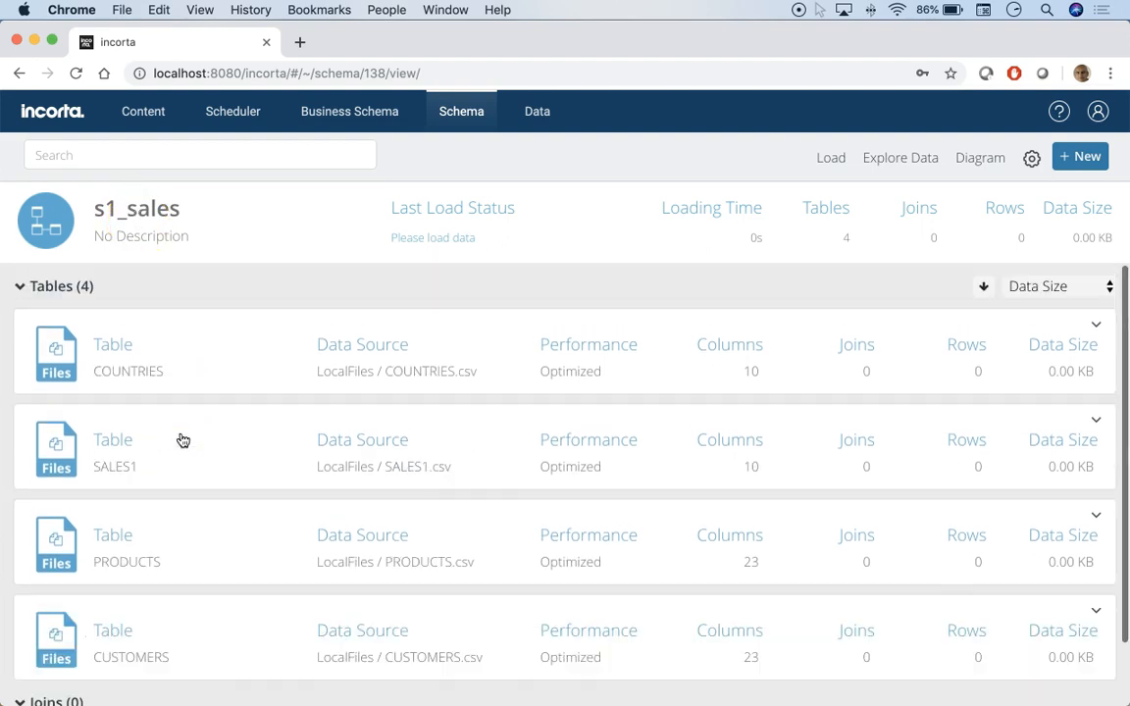
{"action": "left_click", "coordinate": [56, 458]}
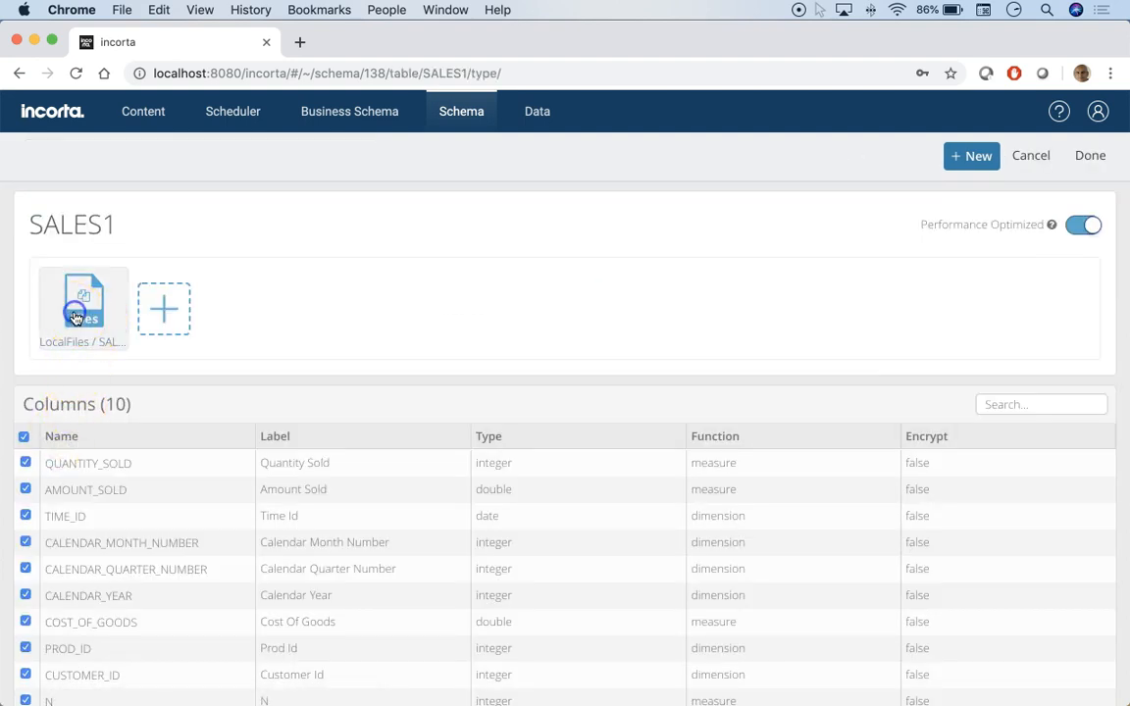
{"action": "left_click", "coordinate": [76, 316]}
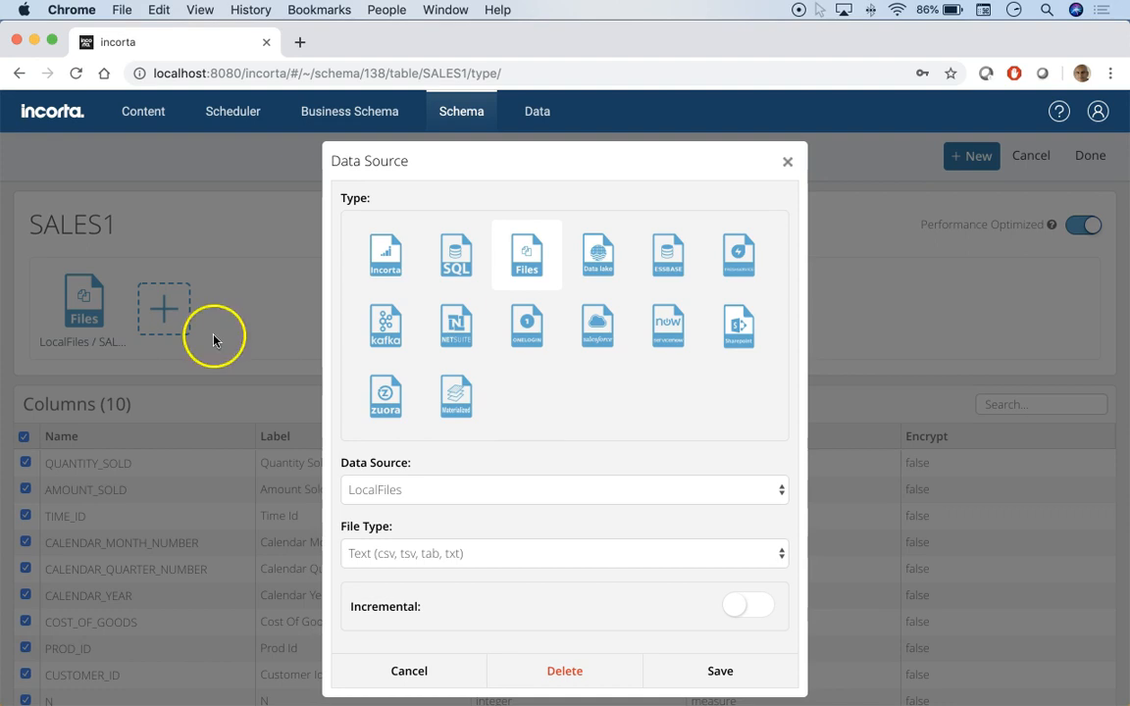
{"action": "scroll", "coordinate": [560, 403], "scroll_direction": "down", "scroll_amount": 5}
{"action": "scroll", "coordinate": [562, 407], "scroll_direction": "up", "scroll_amount": 2}
{"action": "scroll", "coordinate": [562, 407], "scroll_direction": "down", "scroll_amount": 4}
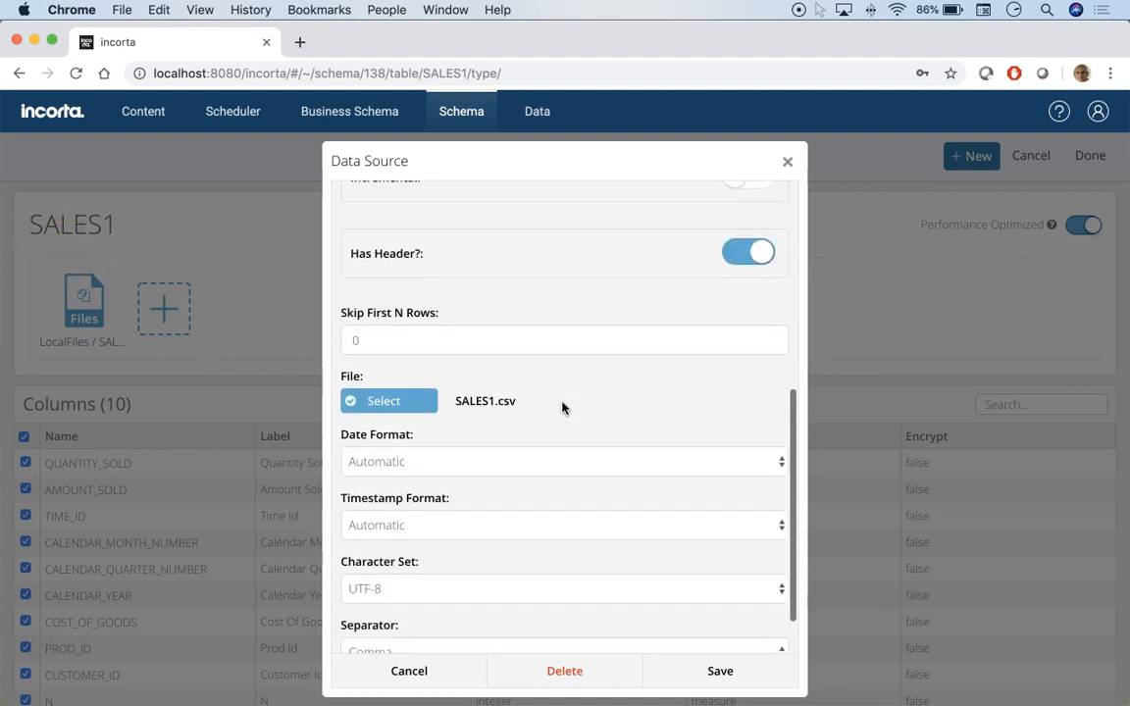
{"action": "left_click", "coordinate": [785, 162]}
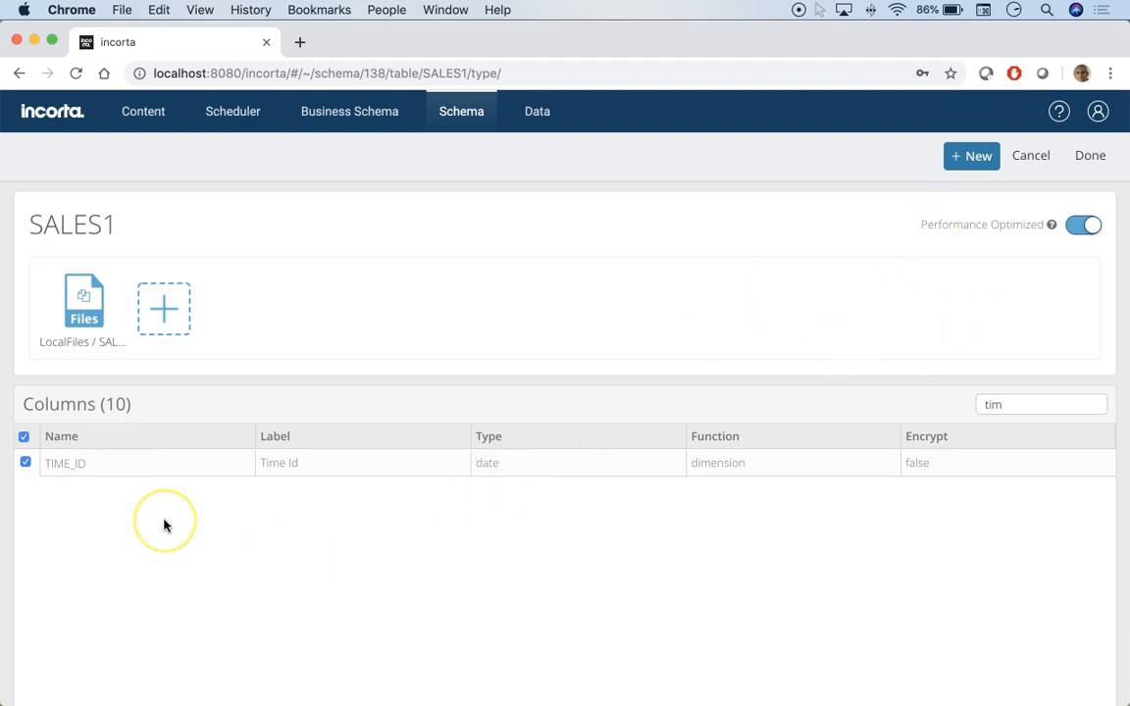
{"action": "left_click", "coordinate": [1039, 169]}
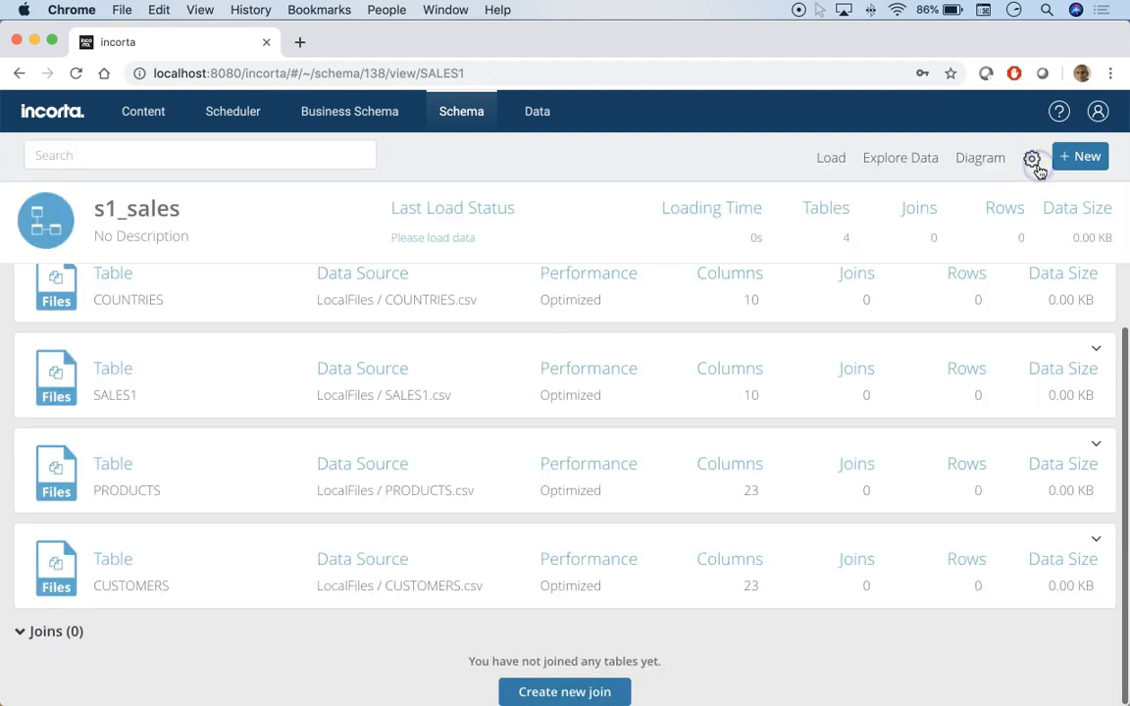
- Reopen the SALES1 data source and review its date format options, leaving it on Automatic
{"action": "left_click", "coordinate": [52, 377]}
{"action": "left_click", "coordinate": [83, 308]}
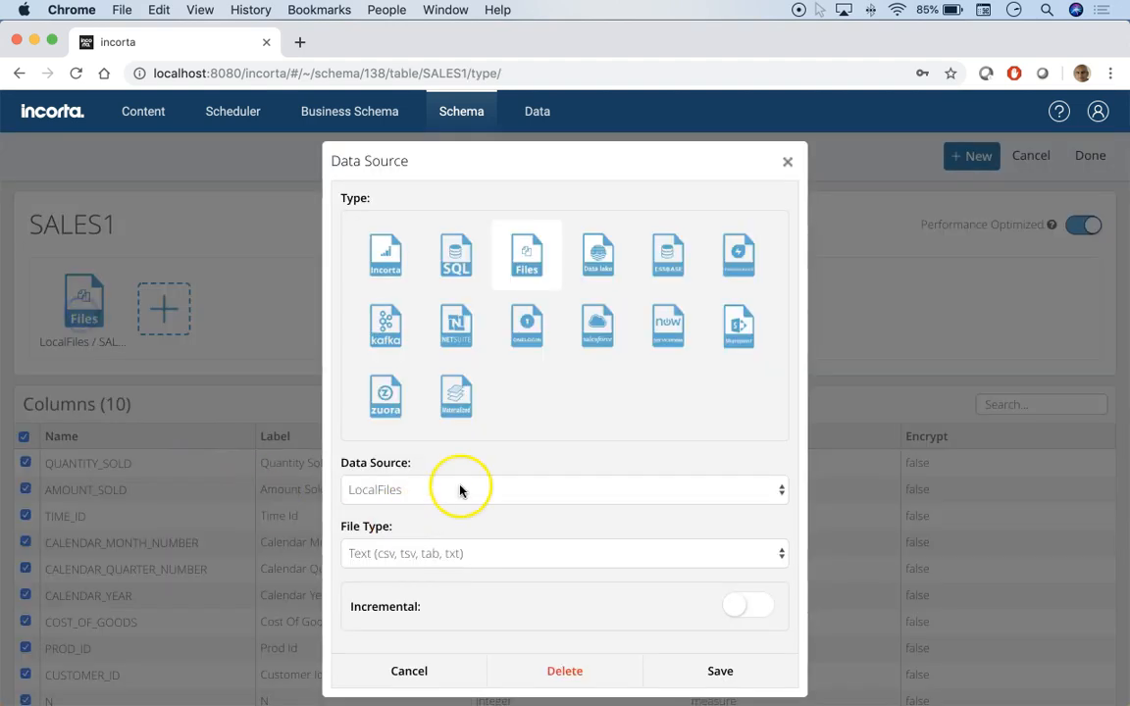
{"action": "scroll", "coordinate": [461, 490], "scroll_direction": "down", "scroll_amount": 3}
{"action": "scroll", "coordinate": [460, 490], "scroll_direction": "down", "scroll_amount": 5}
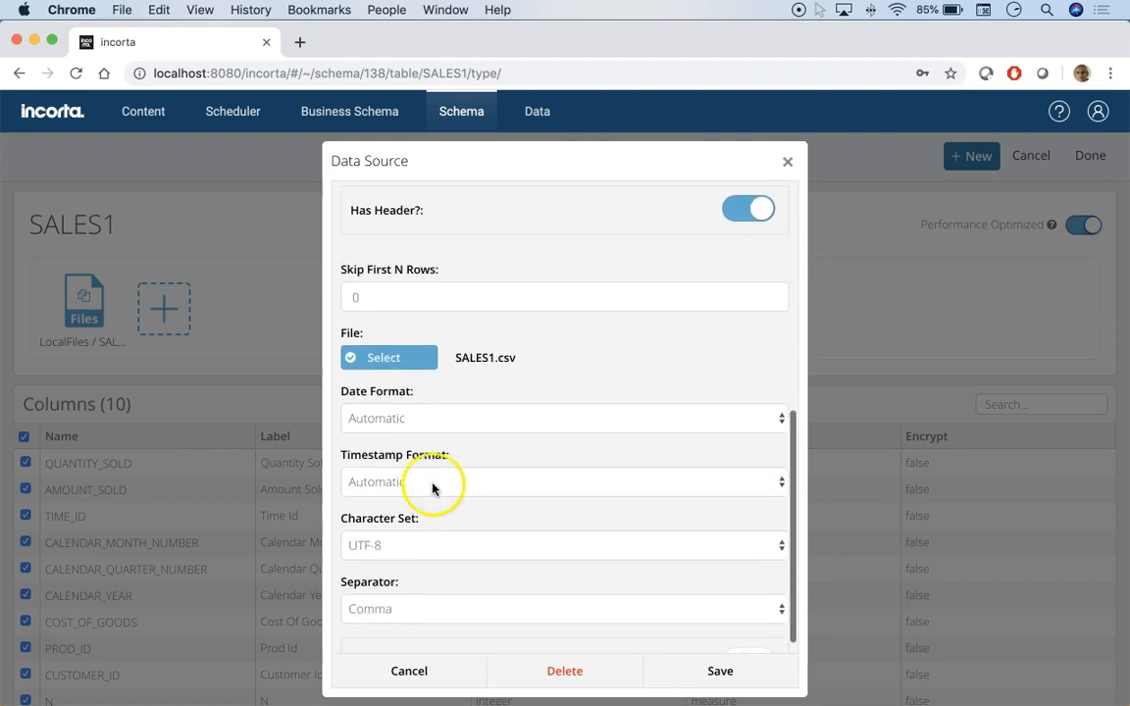
{"action": "scroll", "coordinate": [453, 501], "scroll_direction": "down", "scroll_amount": 2}
{"action": "scroll", "coordinate": [452, 501], "scroll_direction": "up", "scroll_amount": 5}
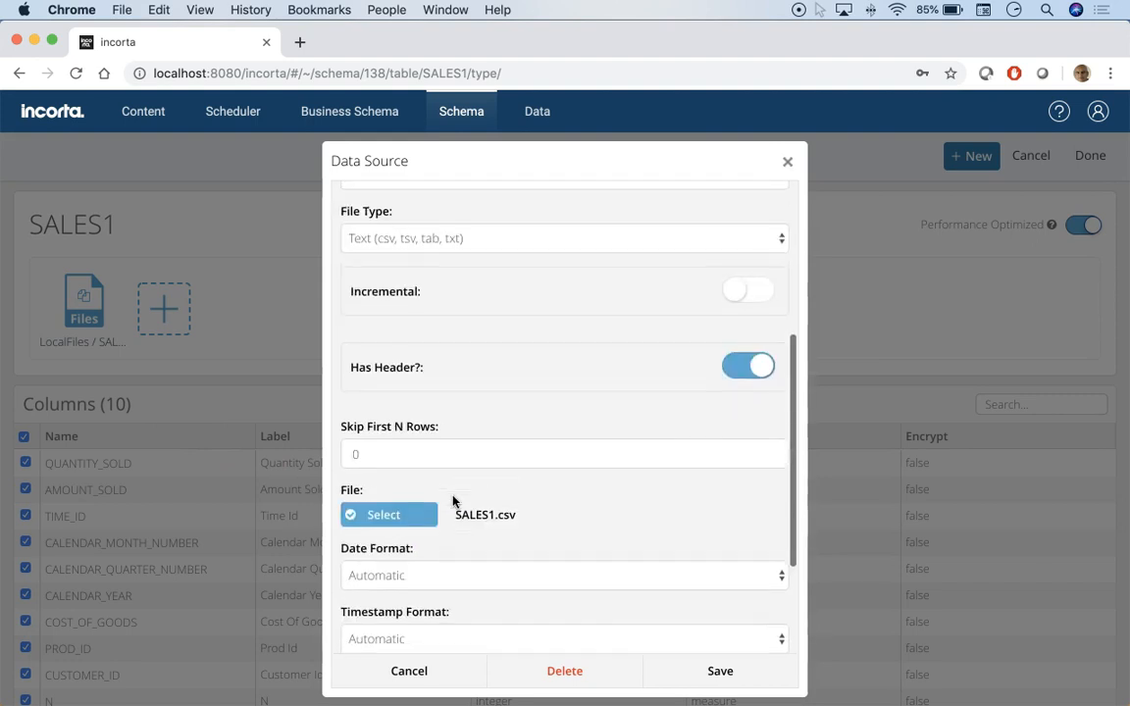
{"action": "scroll", "coordinate": [452, 501], "scroll_direction": "up", "scroll_amount": 2}
{"action": "scroll", "coordinate": [452, 501], "scroll_direction": "down", "scroll_amount": 3}
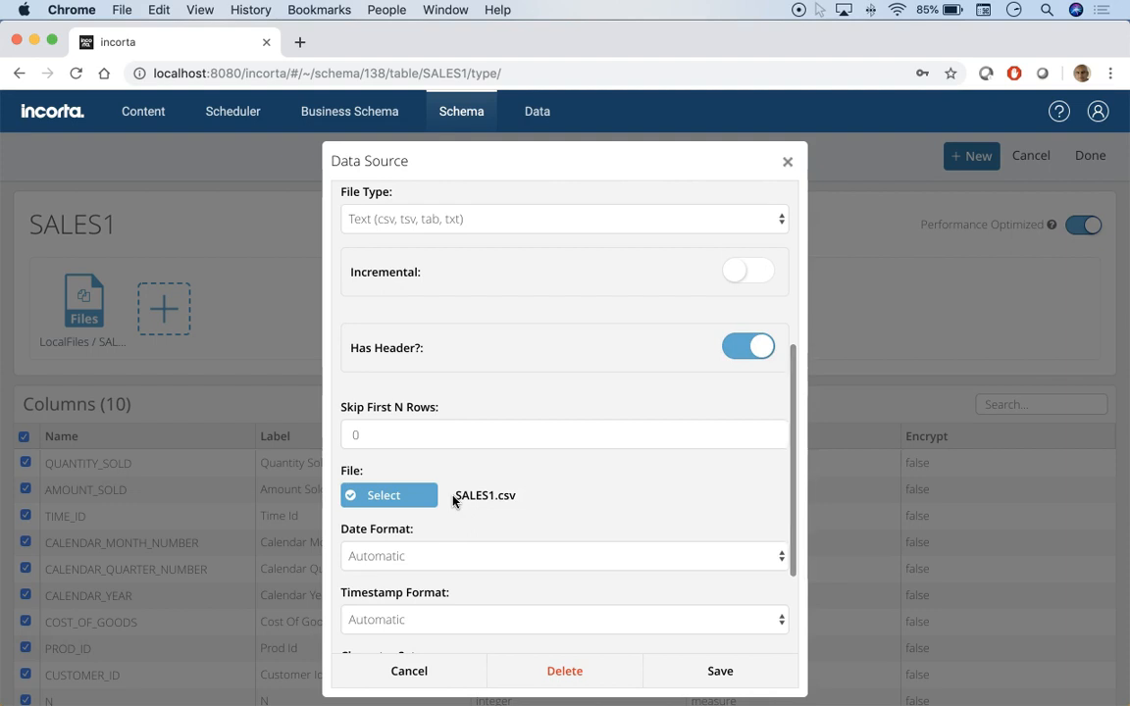
{"action": "scroll", "coordinate": [452, 501], "scroll_direction": "down", "scroll_amount": 1}
{"action": "scroll", "coordinate": [452, 501], "scroll_direction": "down", "scroll_amount": 2}
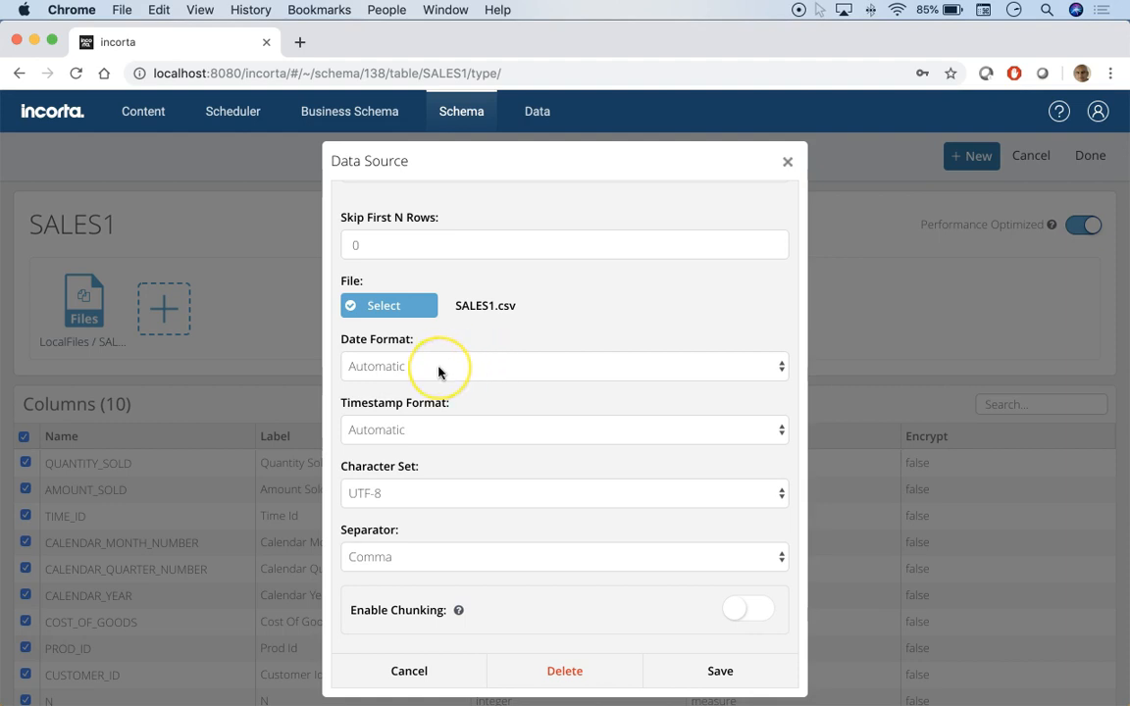
{"action": "scroll", "coordinate": [438, 372], "scroll_direction": "down", "scroll_amount": 1}
{"action": "left_click", "coordinate": [470, 351]}
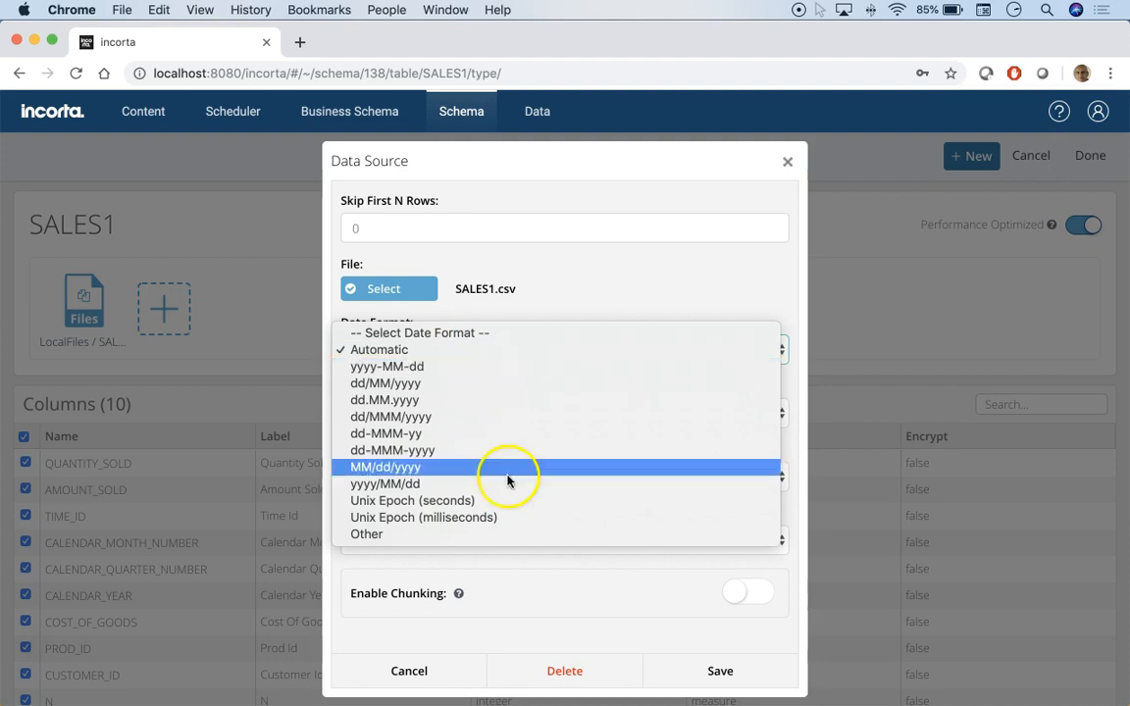
{"action": "left_click", "coordinate": [624, 277]}
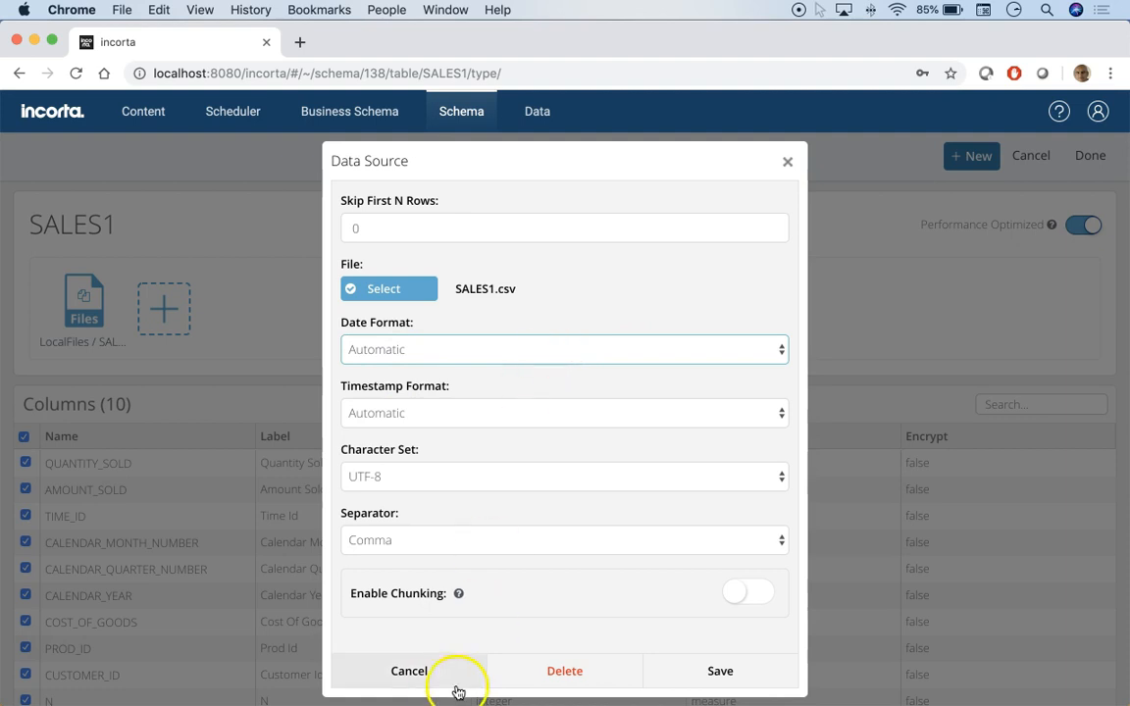
{"action": "left_click", "coordinate": [409, 672]}
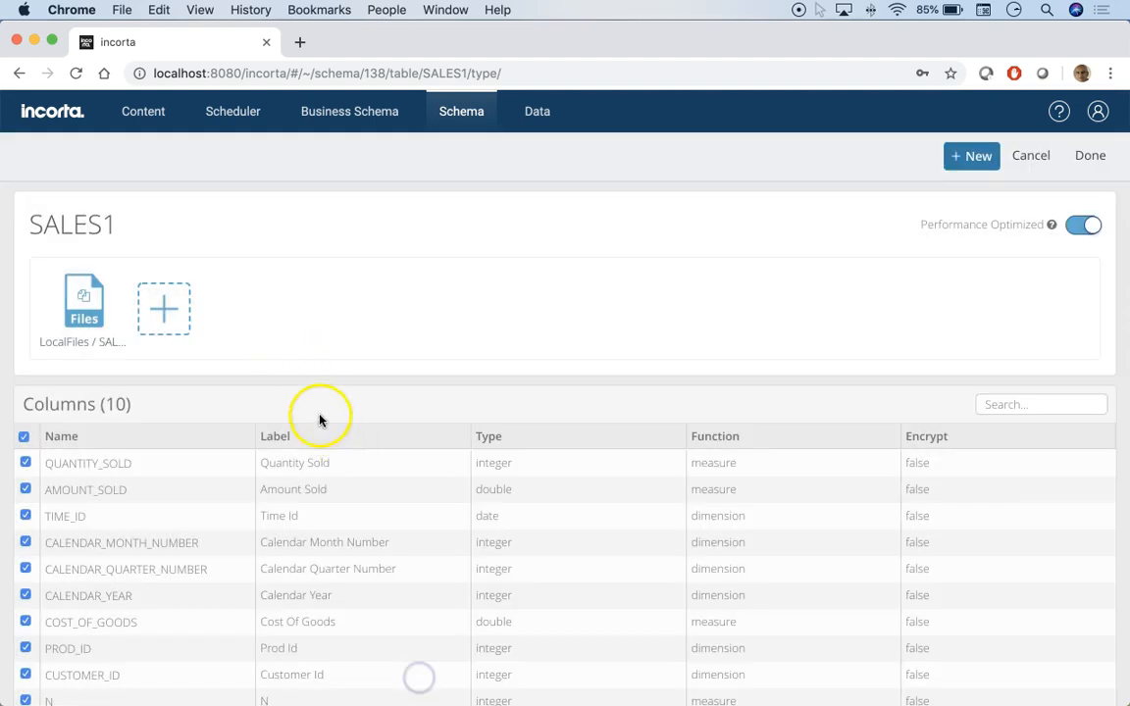
{"action": "left_click", "coordinate": [1088, 157]}
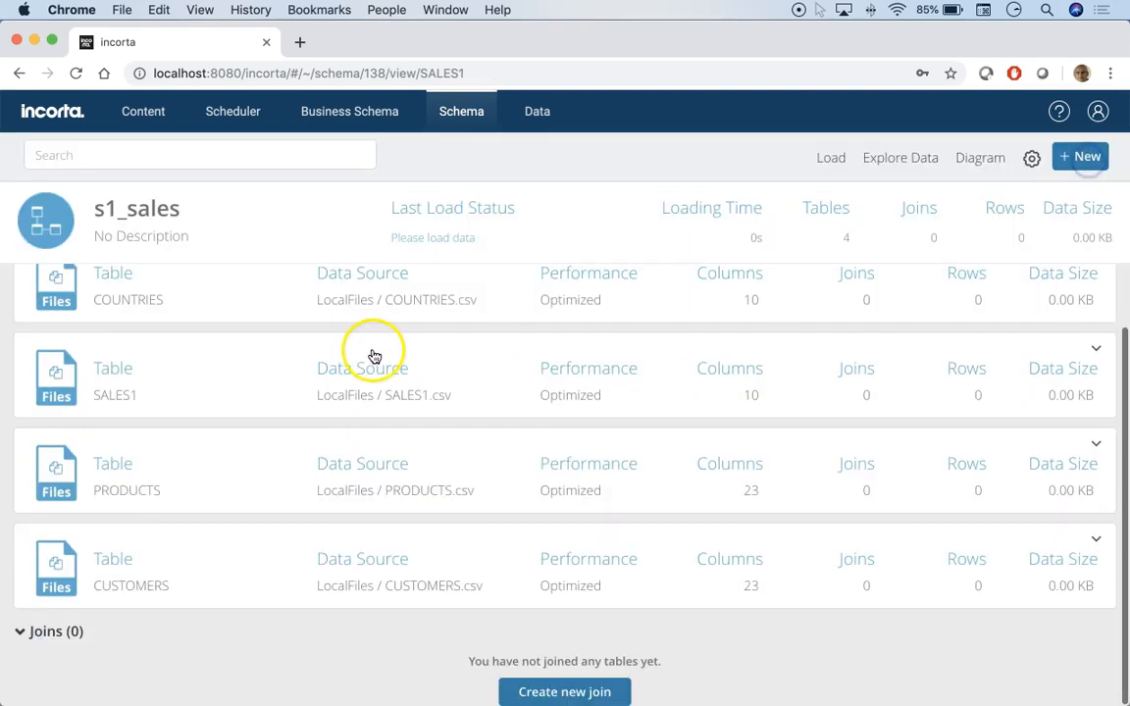
- Open the SALES1 table's column list and leave it without changes
{"action": "scroll", "coordinate": [343, 394], "scroll_direction": "up", "scroll_amount": 1}
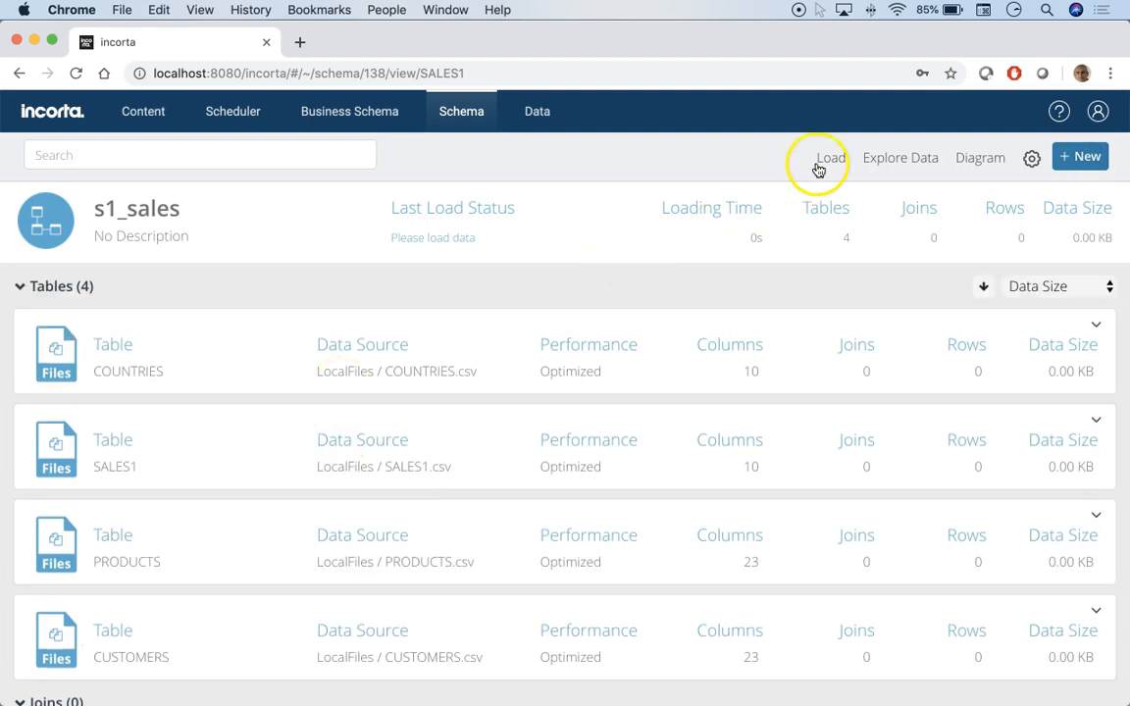
{"action": "left_click", "coordinate": [114, 467]}
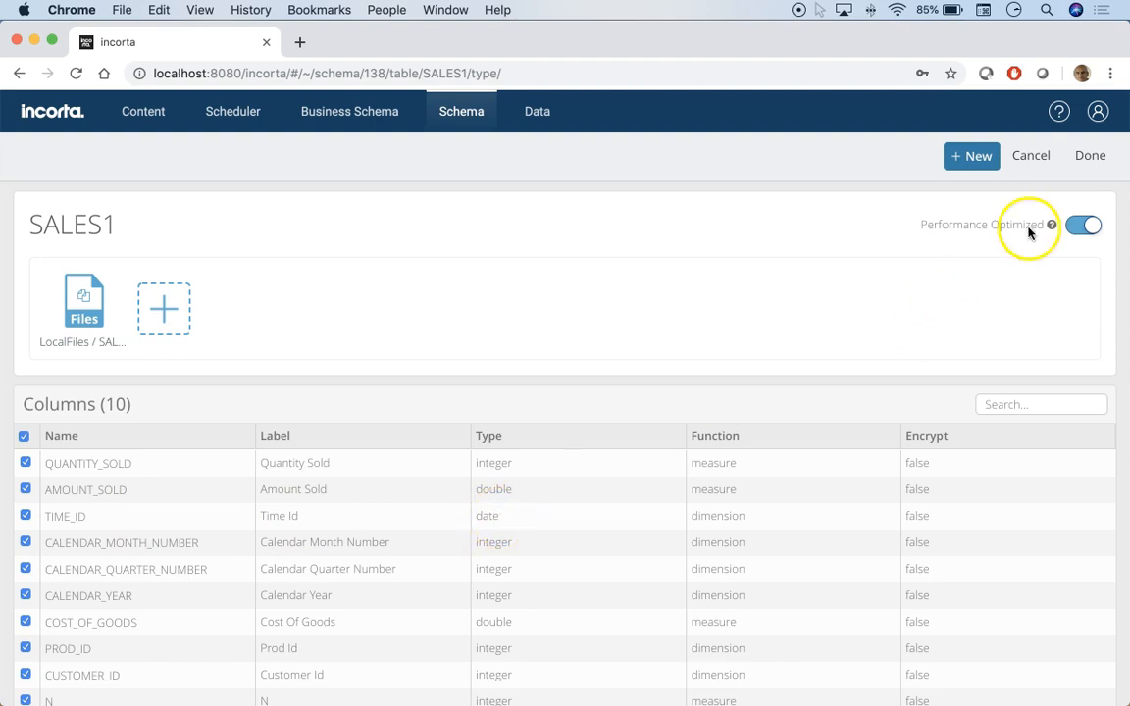
{"action": "left_click", "coordinate": [1030, 157]}
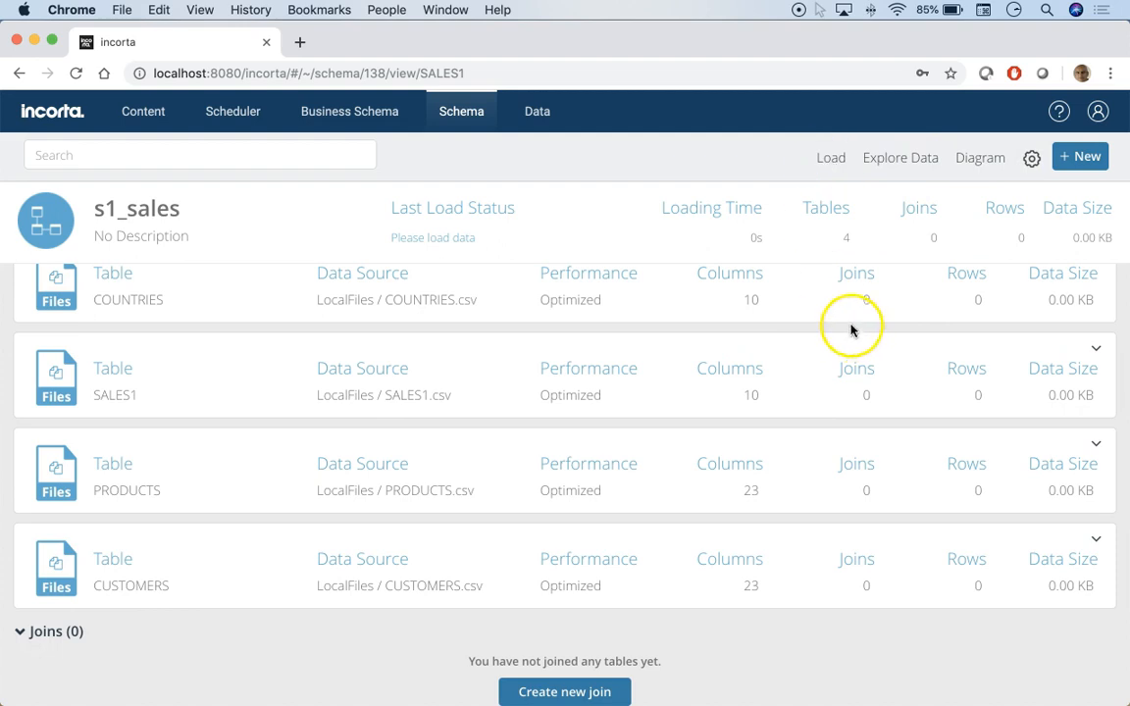
- Start a full data load of the s1_sales schema
{"action": "left_click", "coordinate": [829, 160]}
{"action": "mouse_move", "coordinate": [839, 197]}
{"action": "left_click", "coordinate": [666, 195]}
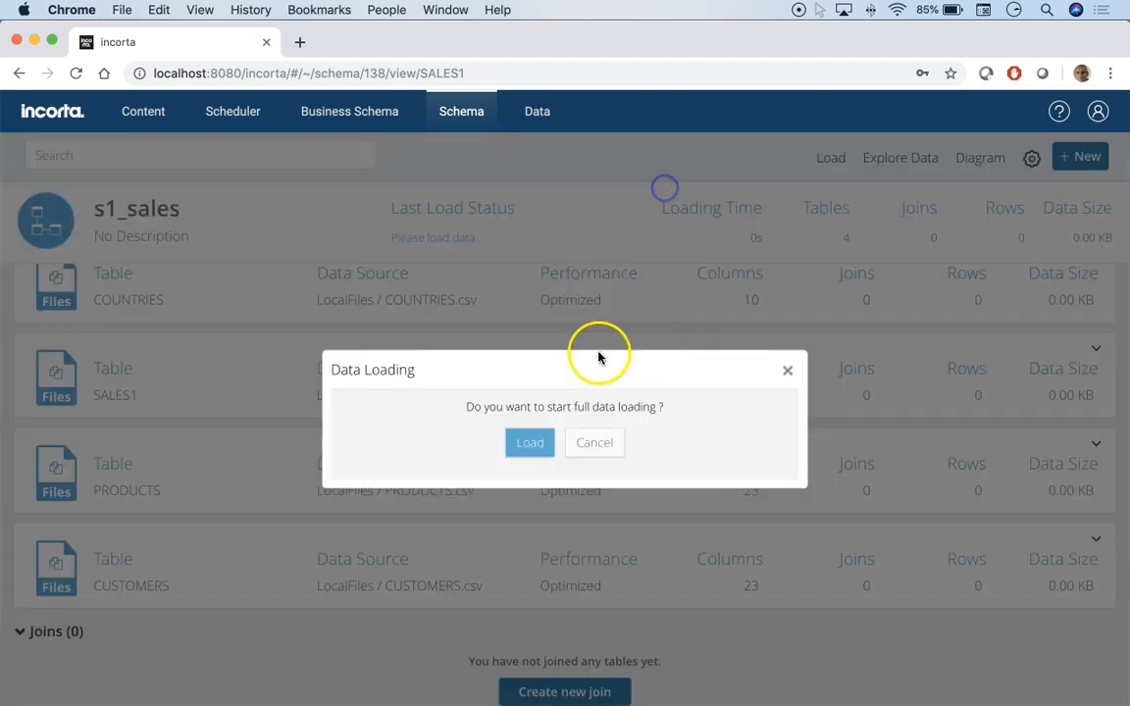
{"action": "left_click", "coordinate": [529, 437]}
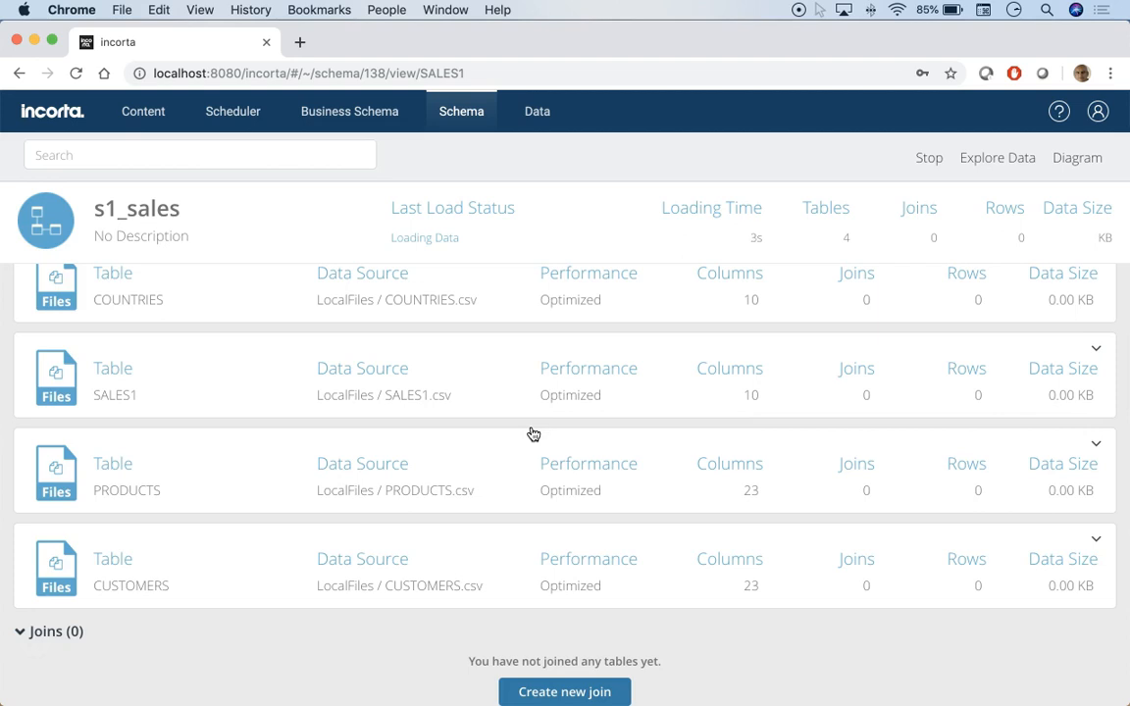
- Examine the raw contents of SALES1.csv in the text editor, then return to the schema page
{"action": "key", "text": "super+Tab"}
{"action": "key", "text": "super+Tab"}
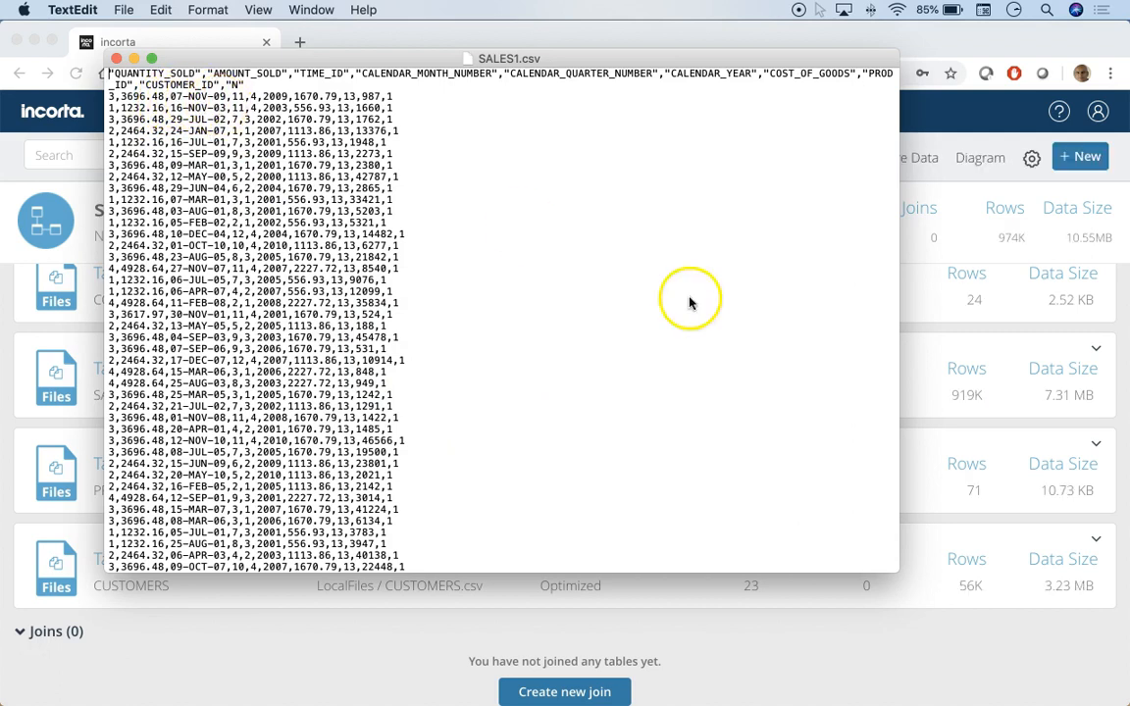
{"action": "left_click", "coordinate": [865, 648]}
{"action": "scroll", "coordinate": [337, 329], "scroll_direction": "up", "scroll_amount": 1}
{"action": "scroll", "coordinate": [338, 330], "scroll_direction": "up", "scroll_amount": 1}
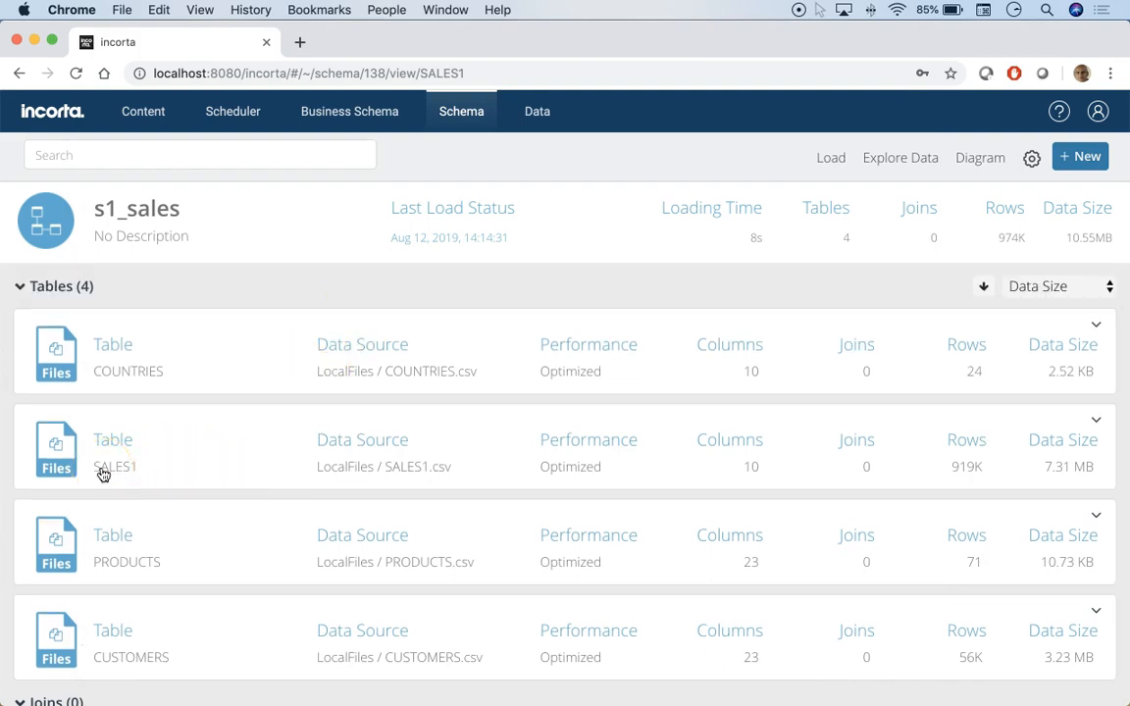
- Start exploring the schema's data with a Table visualization
{"action": "left_click", "coordinate": [888, 162]}
{"action": "left_click", "coordinate": [863, 157]}
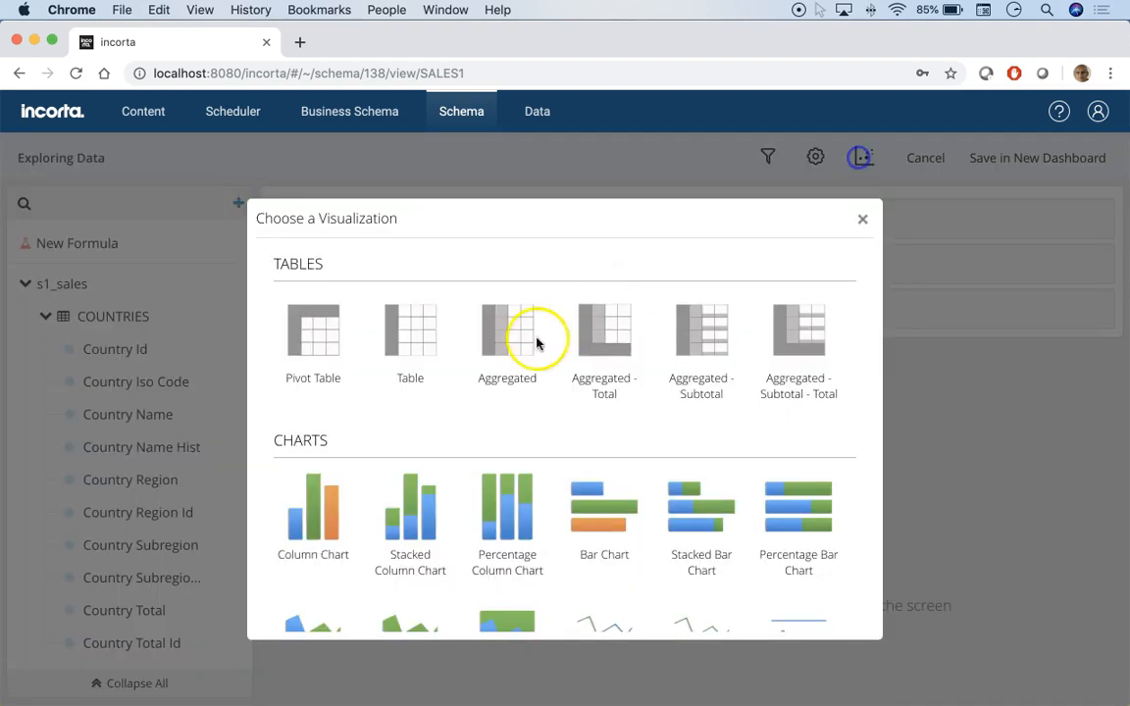
{"action": "left_click", "coordinate": [412, 339]}
{"action": "left_click", "coordinate": [106, 680]}
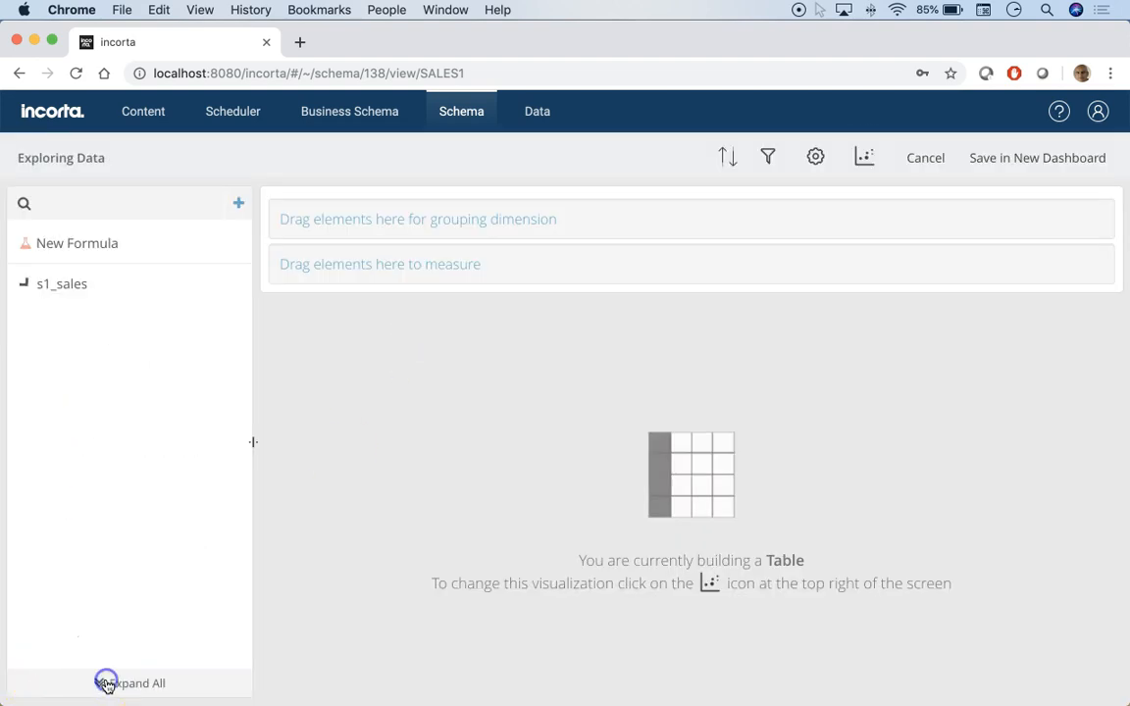
- Search the fields for time, add SALES1's Time Id as a measure, and save the insight in a new dashboard
{"action": "left_click", "coordinate": [24, 283]}
{"action": "left_click", "coordinate": [44, 414]}
{"action": "scroll", "coordinate": [146, 507], "scroll_direction": "down", "scroll_amount": 2}
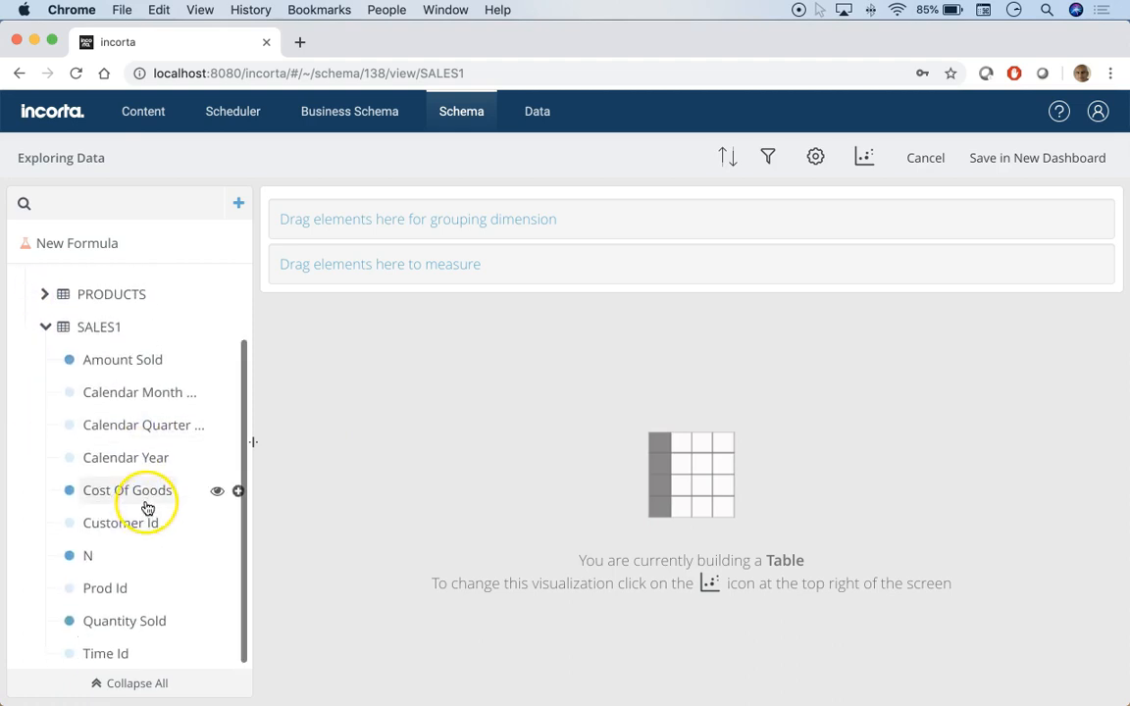
{"action": "key", "text": "alt+p"}
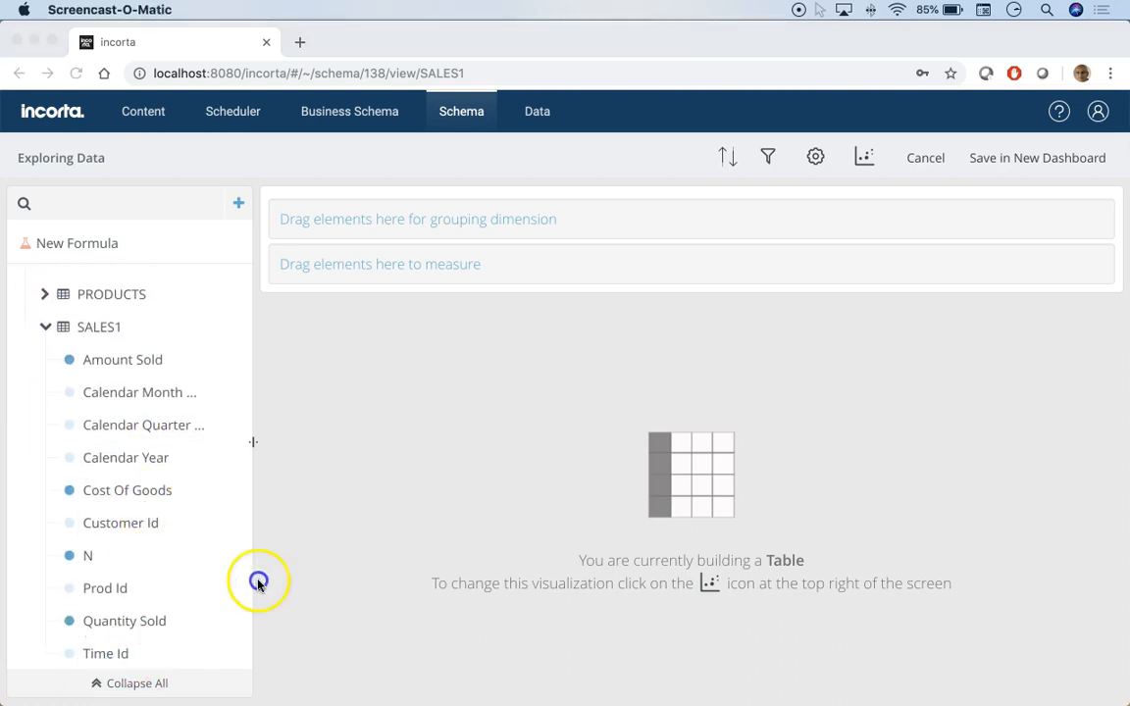
{"action": "scroll", "coordinate": [138, 627], "scroll_direction": "down", "scroll_amount": 1}
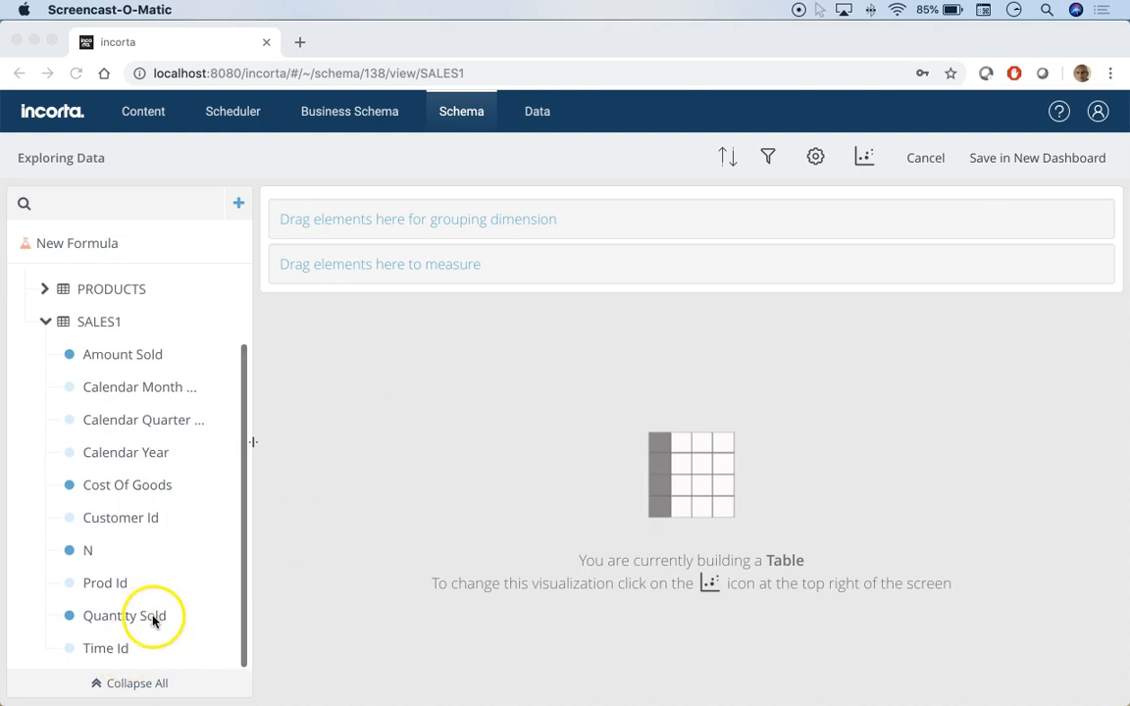
{"action": "left_click", "coordinate": [121, 203]}
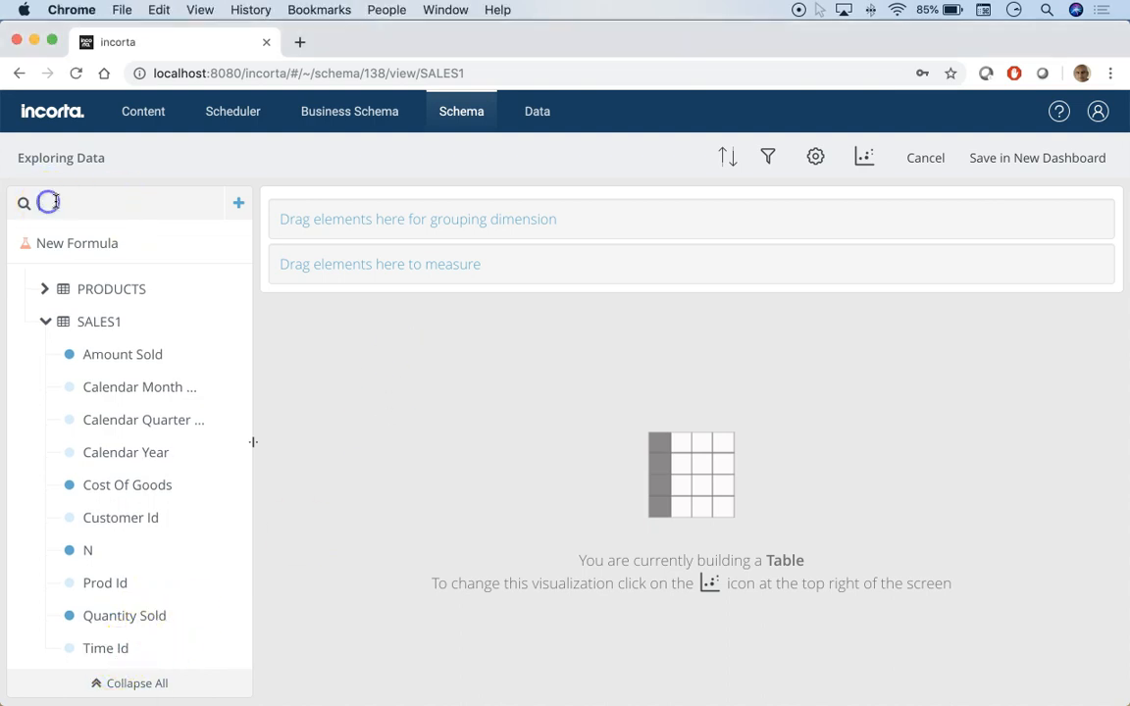
{"action": "type", "text": "time"}
{"action": "left_click_drag", "start_coordinate": [97, 350], "coordinate": [415, 263]}
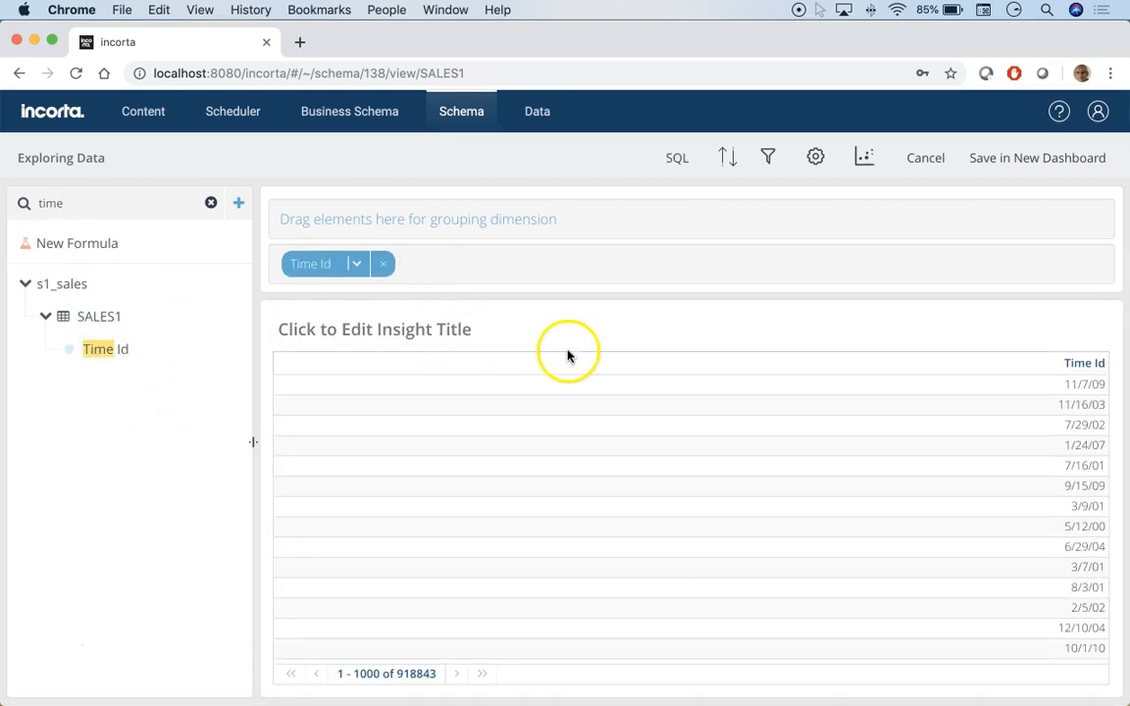
{"action": "left_click", "coordinate": [1023, 163]}
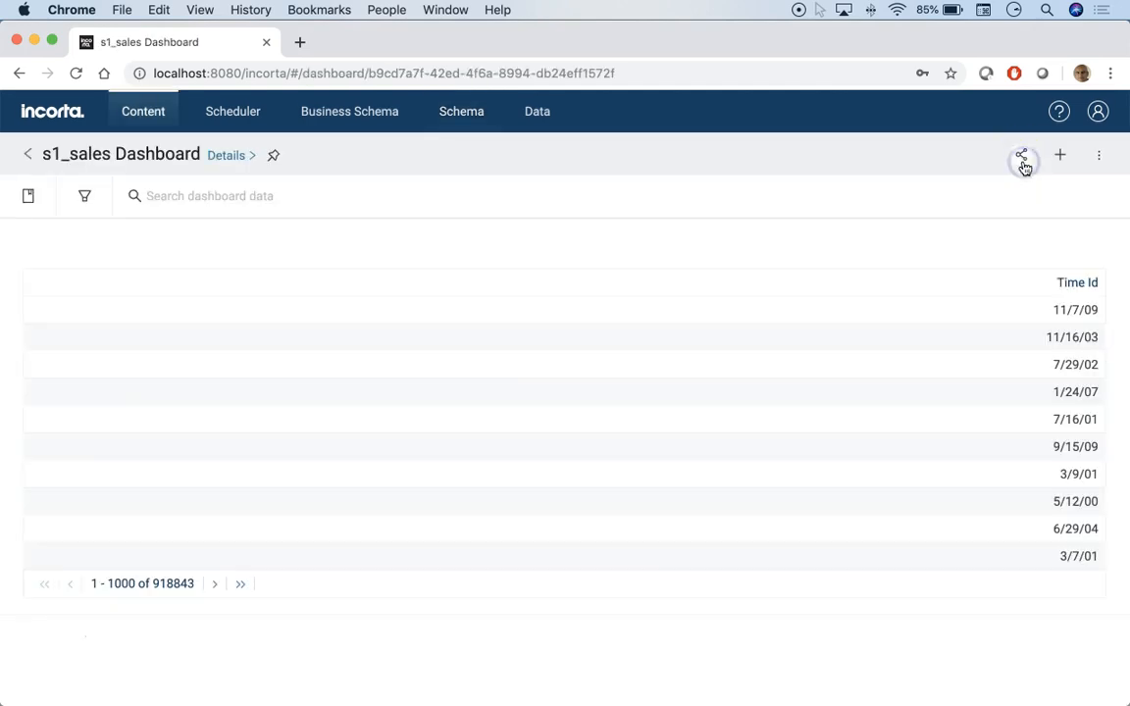
- Sort the dashboard table by Time Id, first descending and then ascending
{"action": "left_click", "coordinate": [1078, 284]}
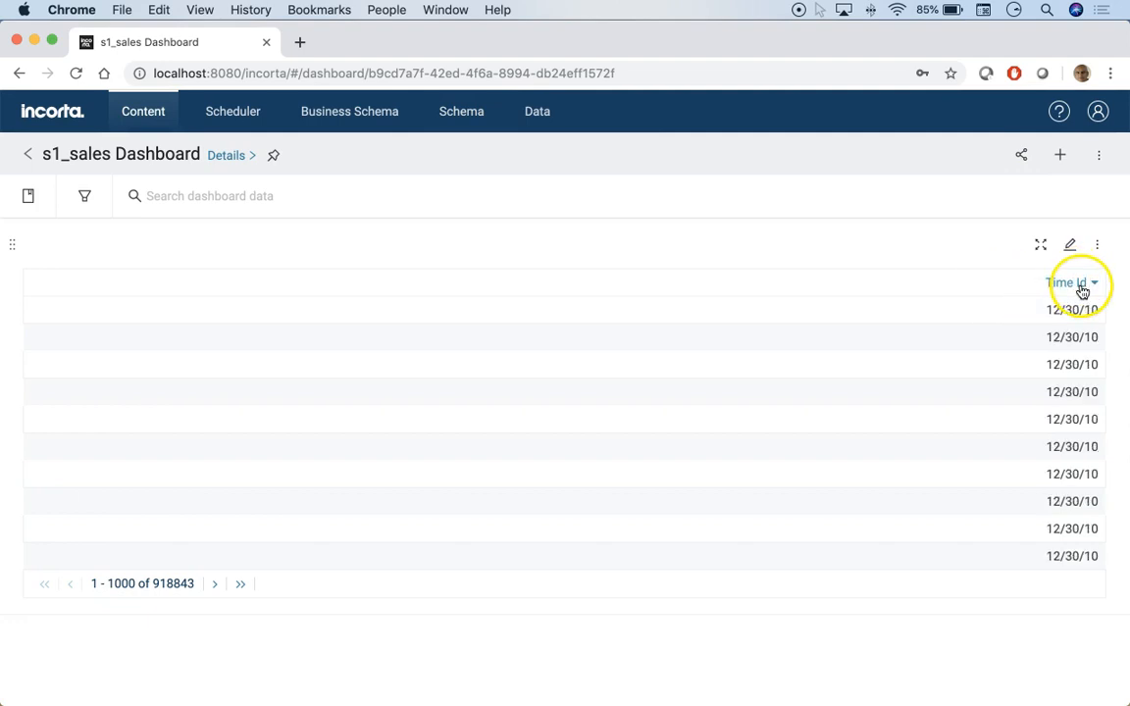
{"action": "left_click", "coordinate": [1066, 290]}
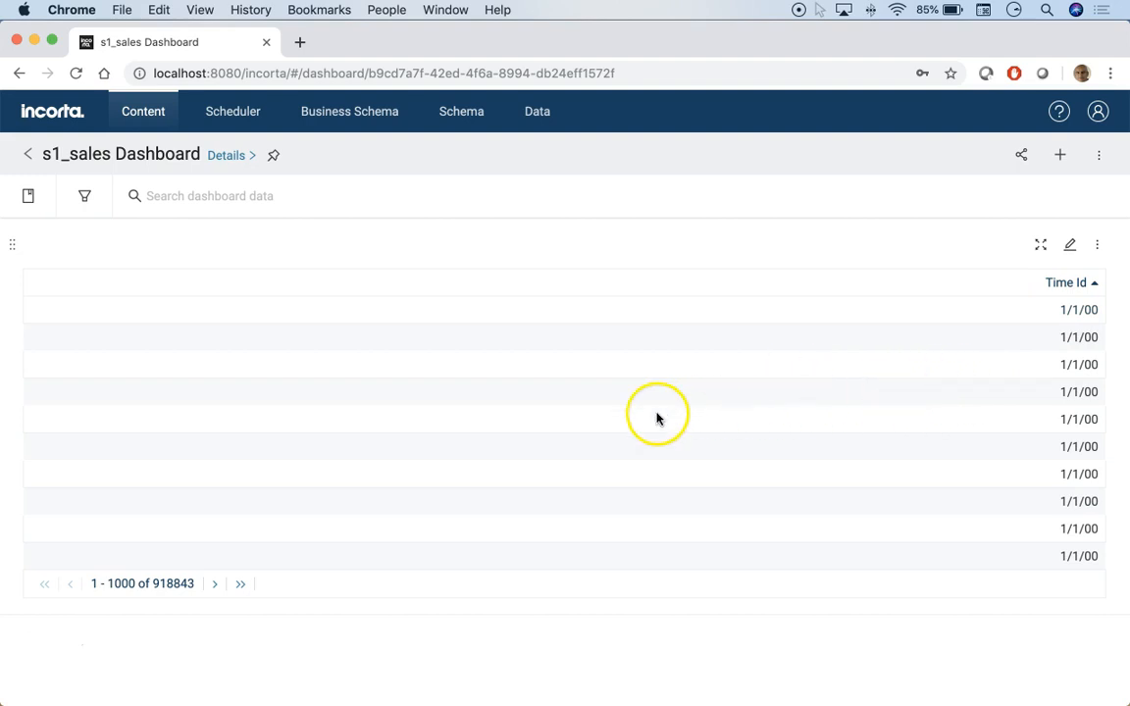
- Open the s1_sales schema and review its four loaded tables
{"action": "left_click", "coordinate": [349, 116]}
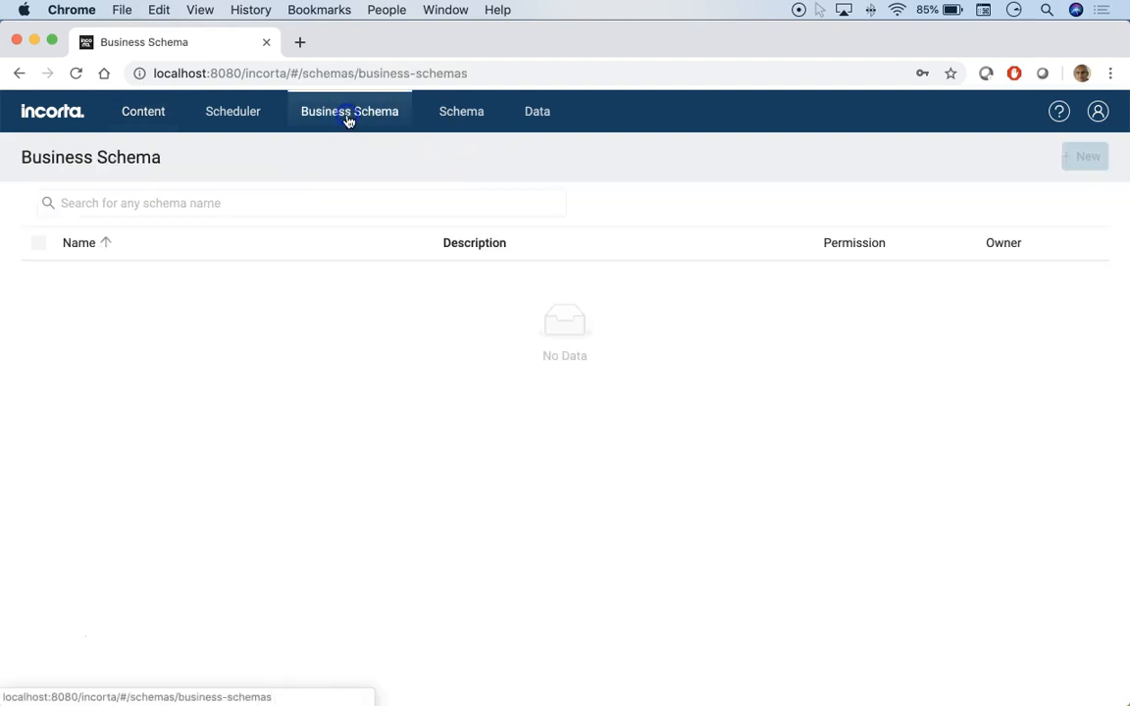
{"action": "left_click", "coordinate": [462, 116]}
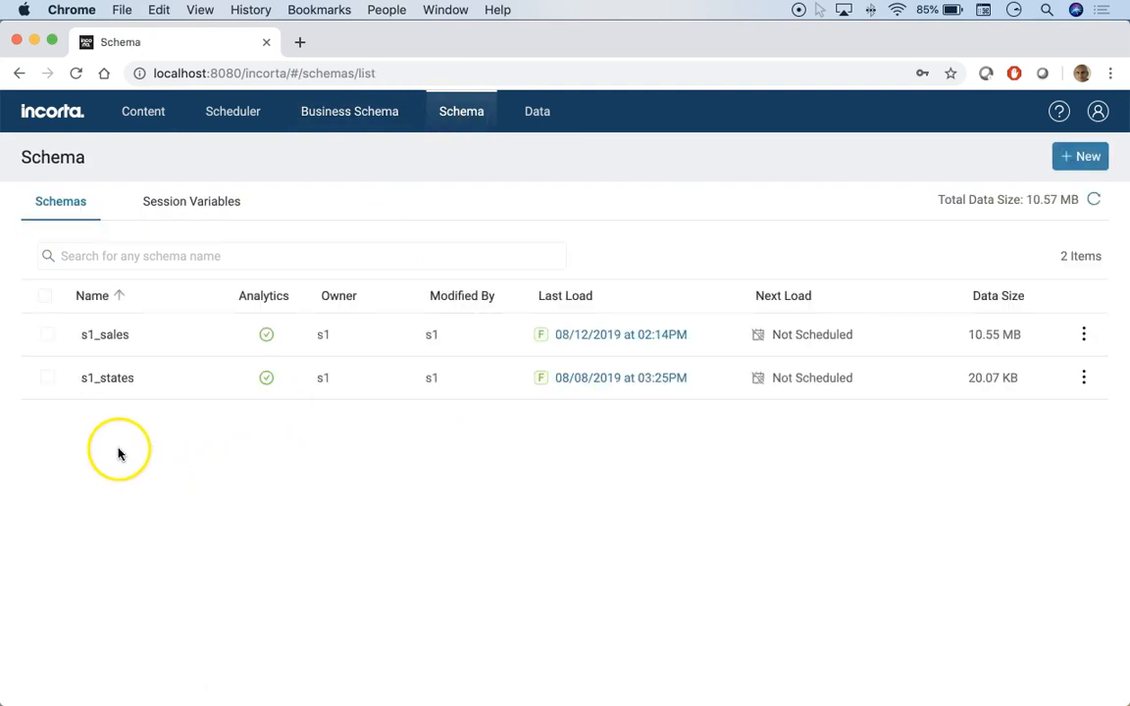
{"action": "left_click", "coordinate": [106, 345]}
{"action": "scroll", "coordinate": [375, 495], "scroll_direction": "down", "scroll_amount": 2}
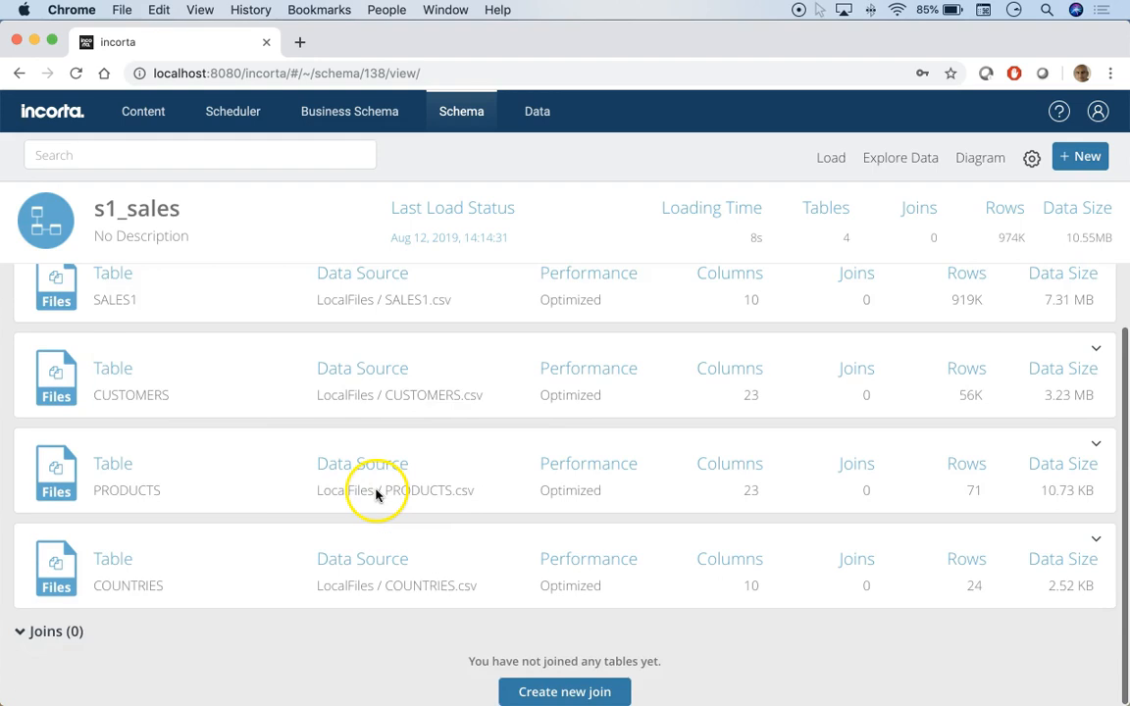
{"action": "scroll", "coordinate": [376, 495], "scroll_direction": "up", "scroll_amount": 2}
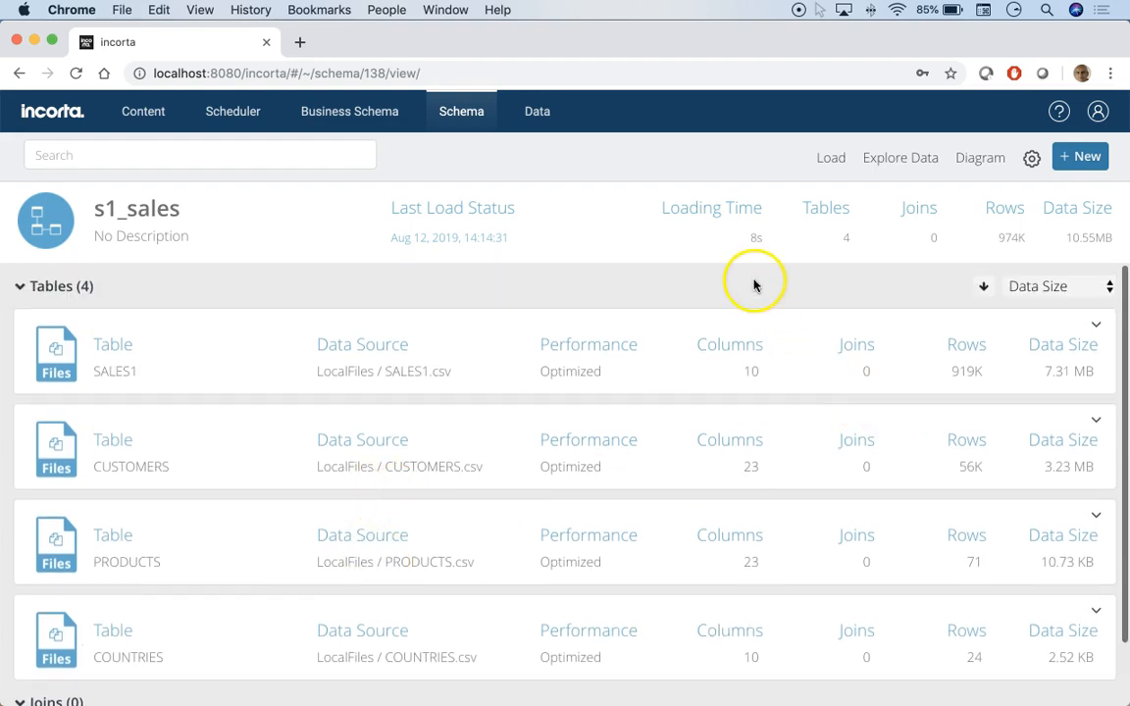